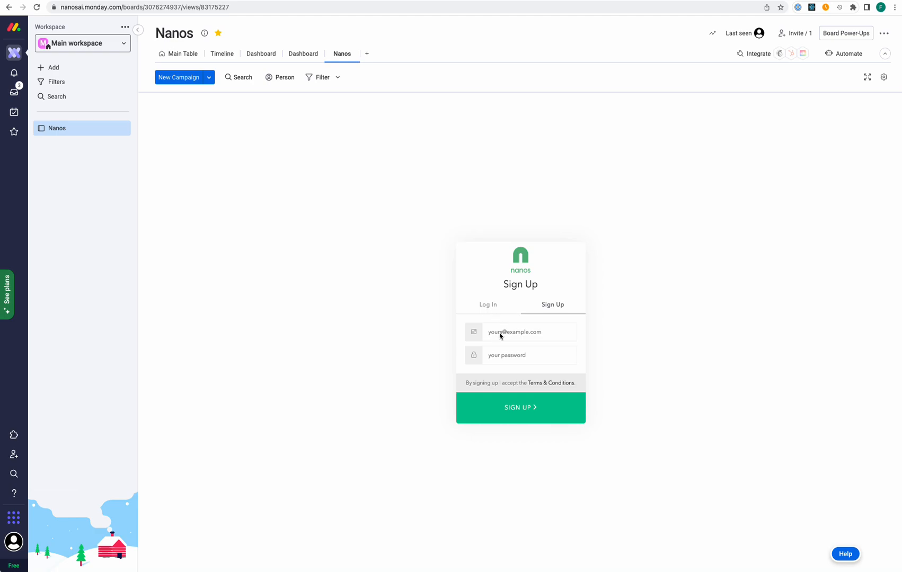
Sign up for Nanos with a new e-mail address and the password manager's suggested password
left_click(499, 334)
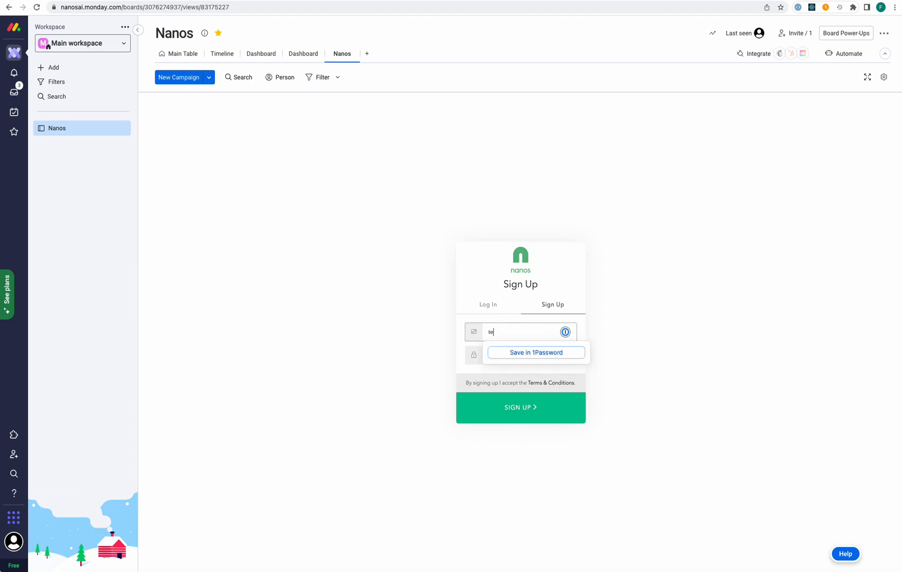
key("Tab")
left_click(514, 373)
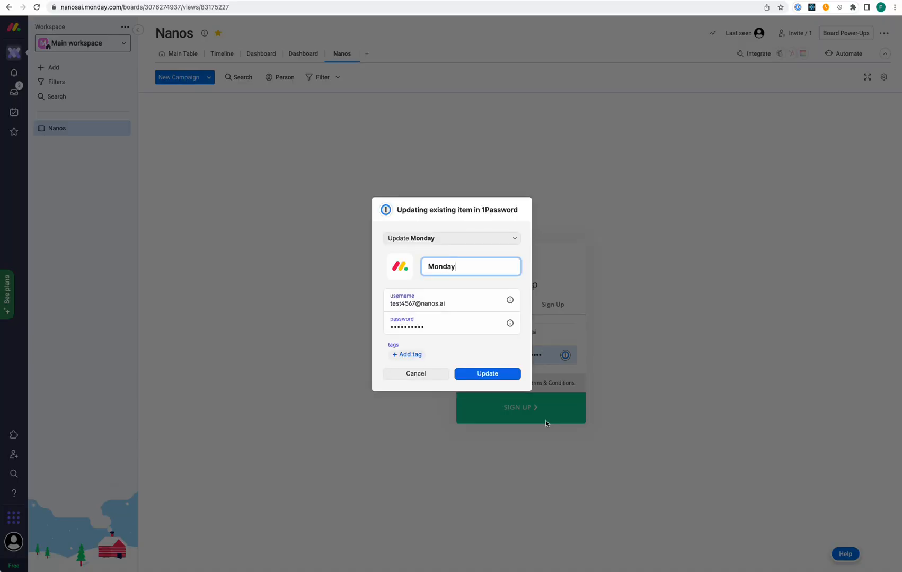
left_click(469, 374)
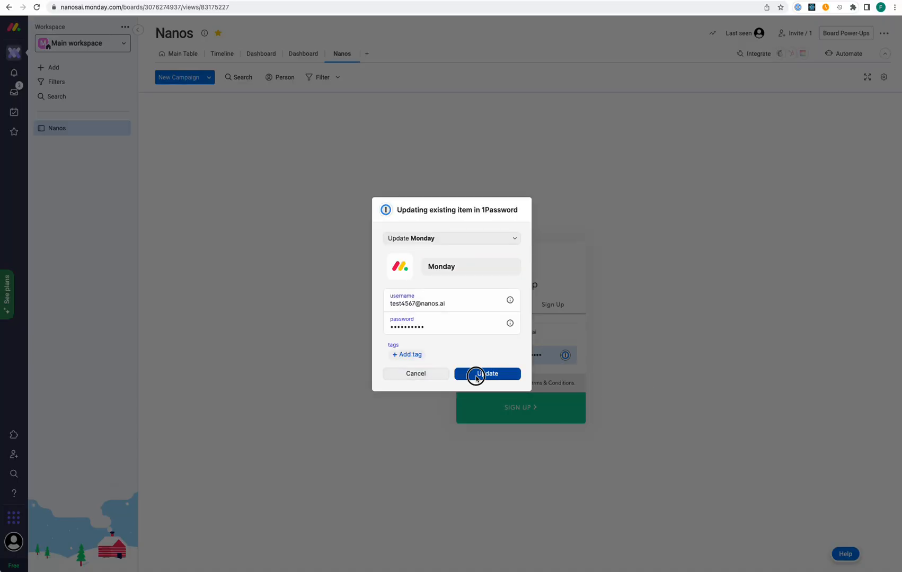
left_click(525, 410)
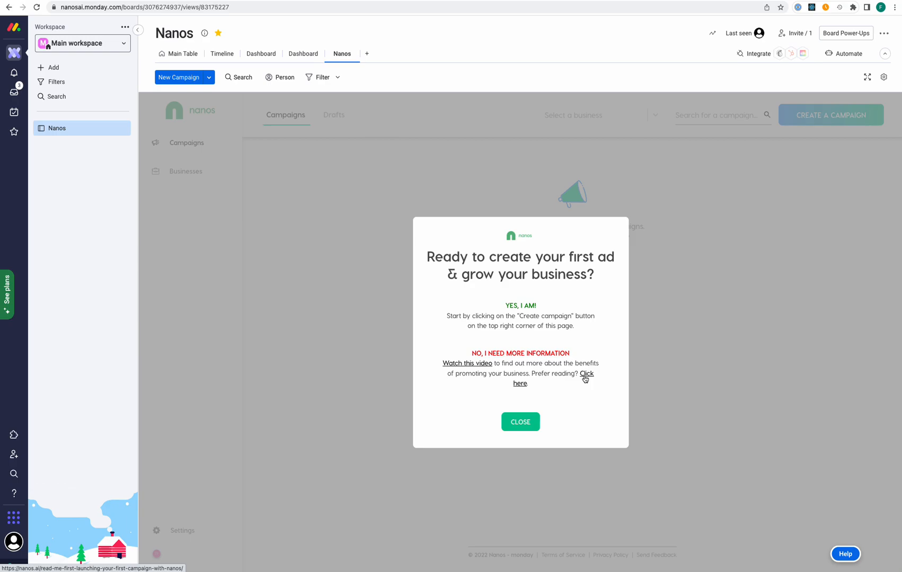
Dismiss the welcome message and start creating a new campaign
left_click(515, 424)
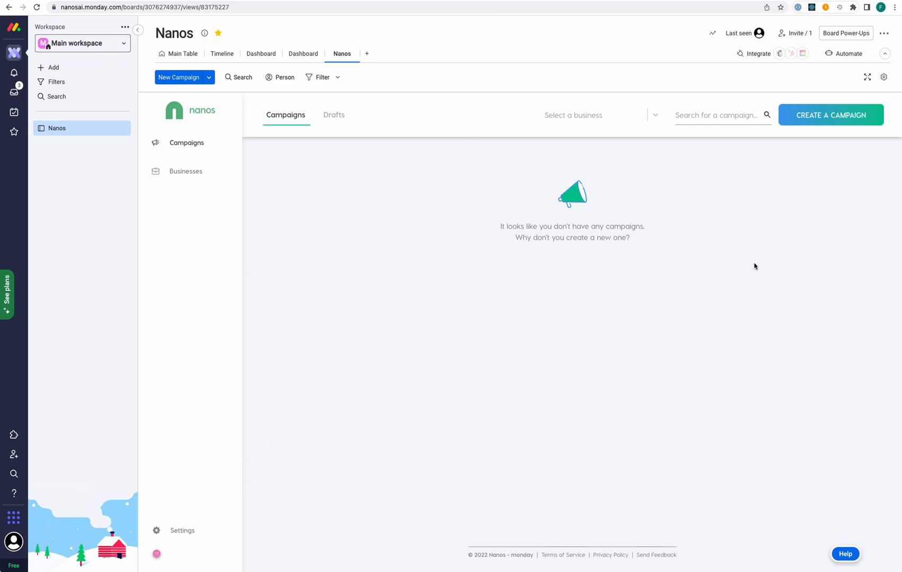
left_click(825, 117)
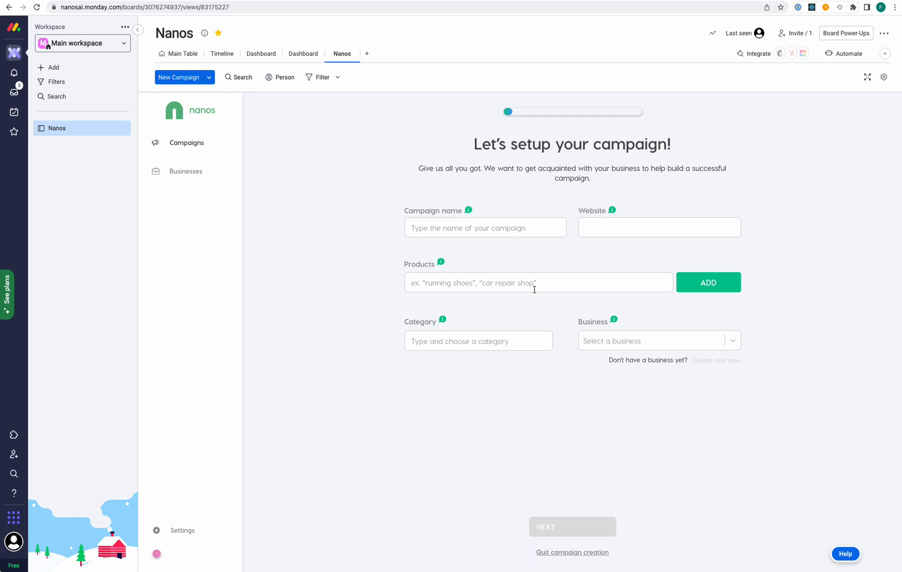
left_click(531, 233)
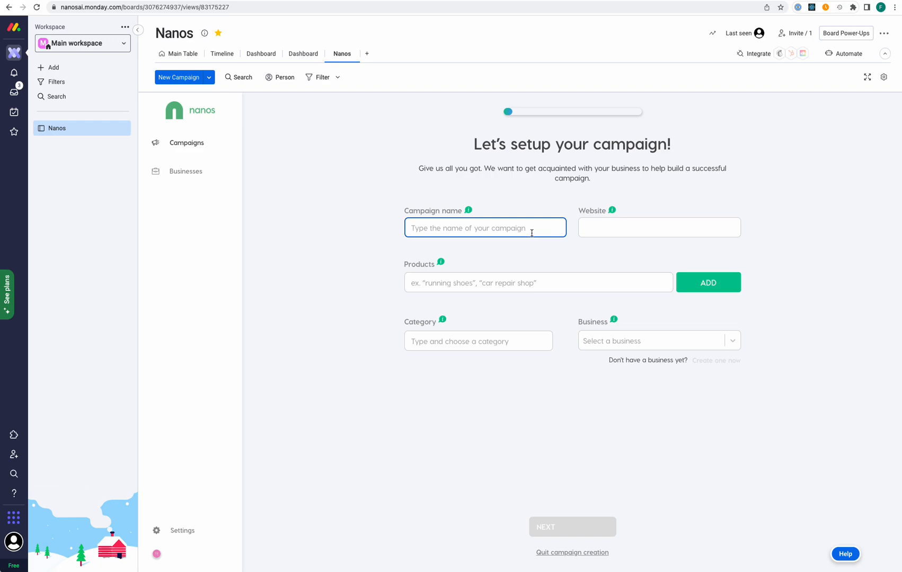
type("Baby Crib")
left_click(680, 234)
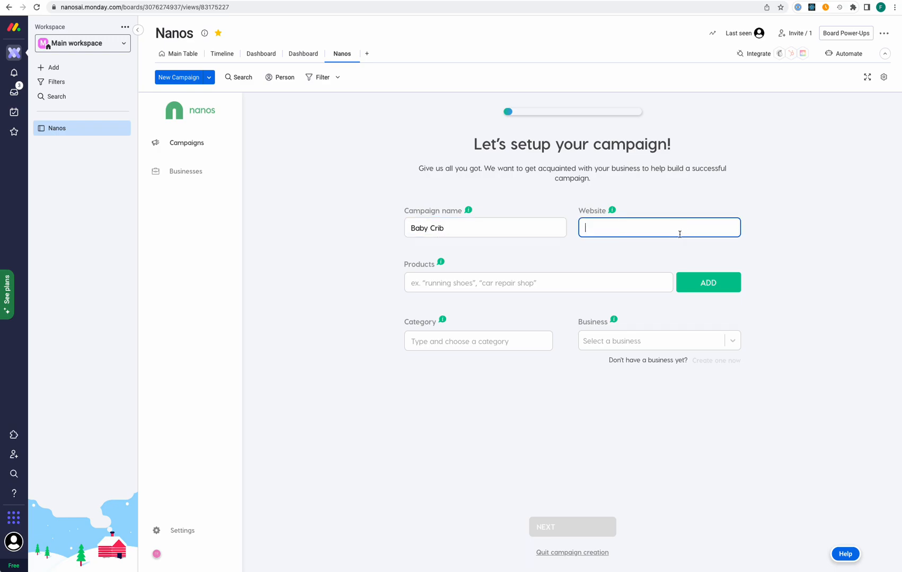
type("https://n")
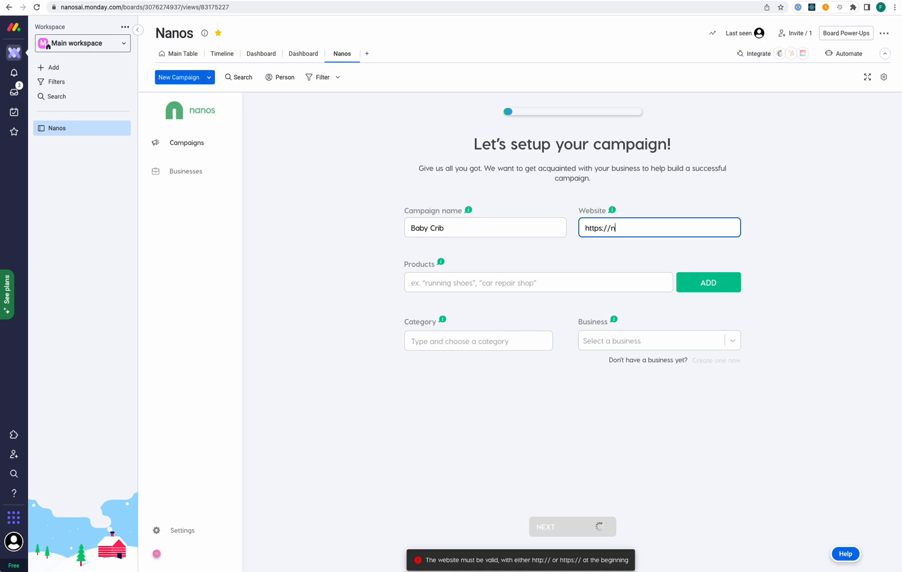
type("anos.ai")
left_click(584, 287)
type("baby crib")
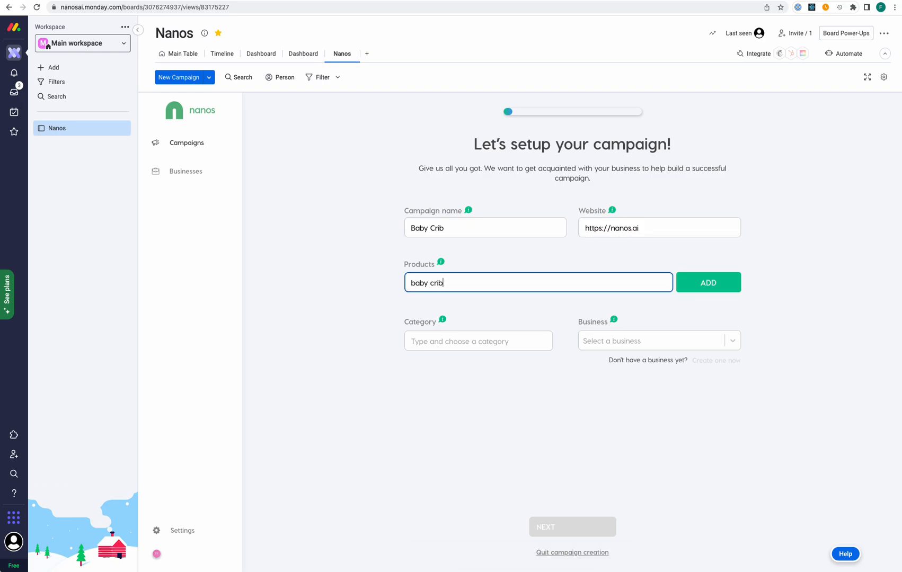
left_click(722, 286)
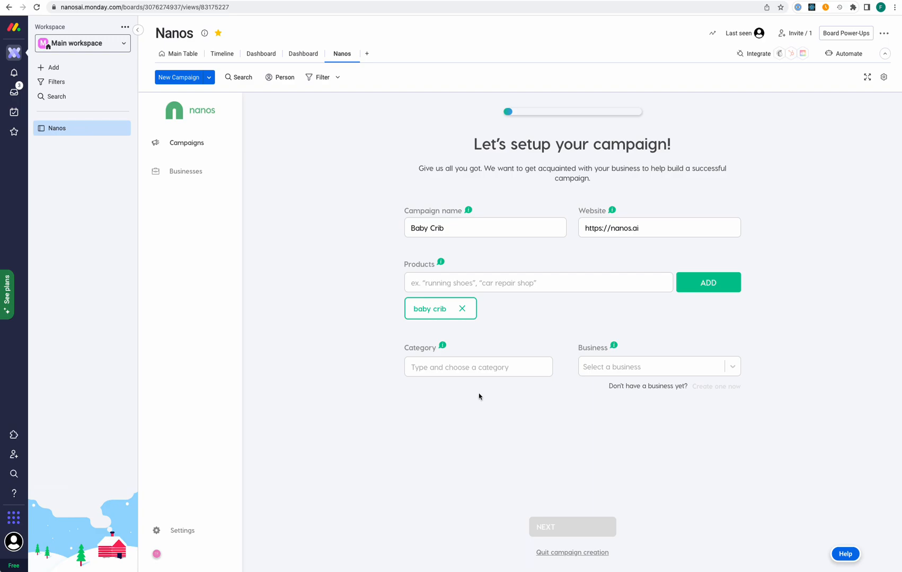
Set the campaign category to Baby and Toddlers and start creating a new business
left_click(473, 374)
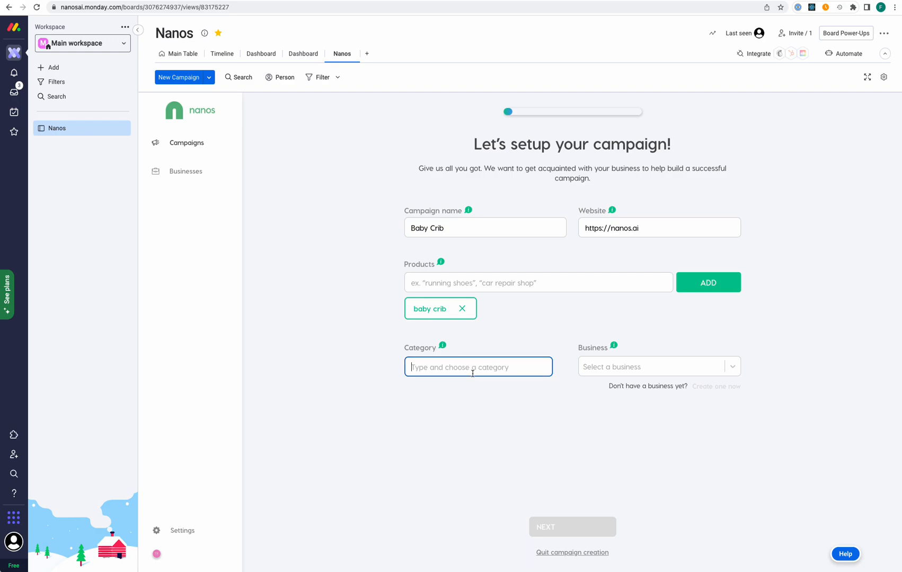
type("baby")
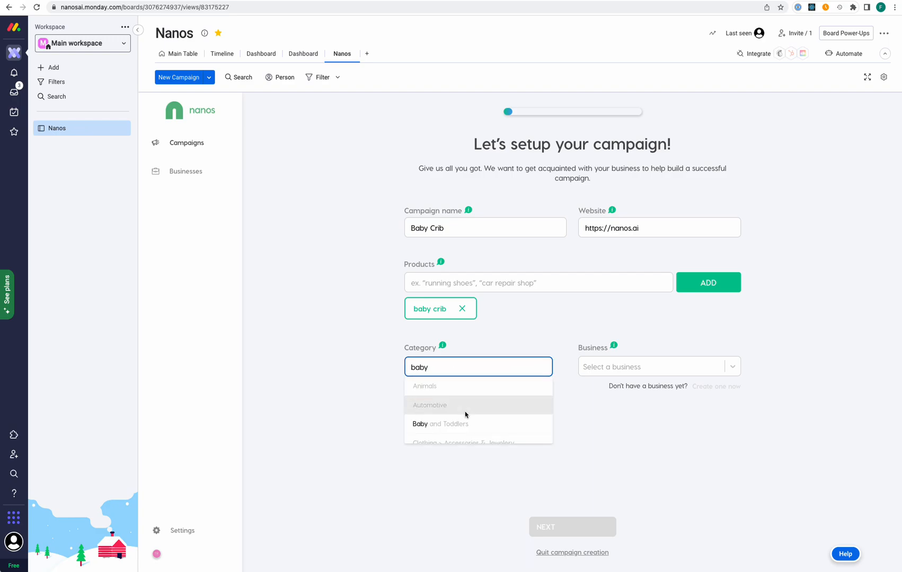
left_click(491, 391)
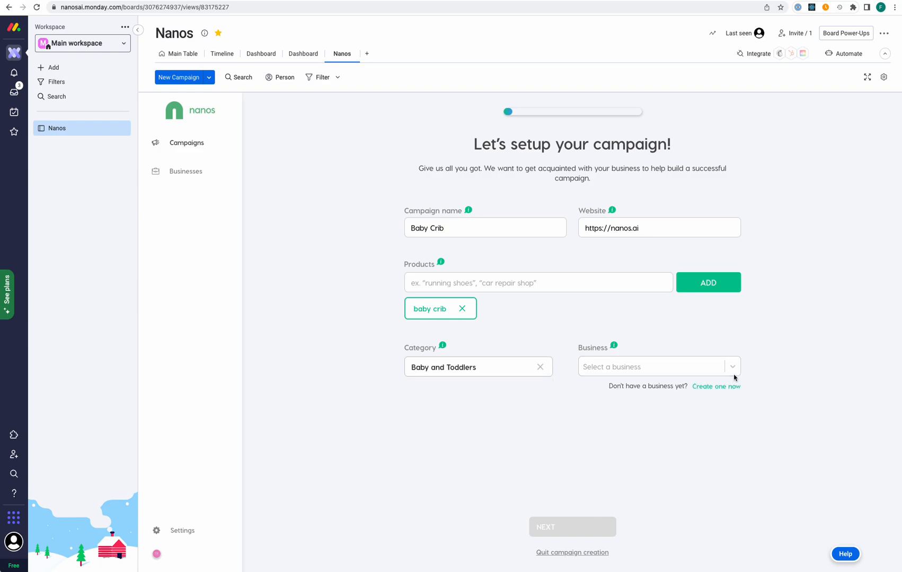
left_click(729, 391)
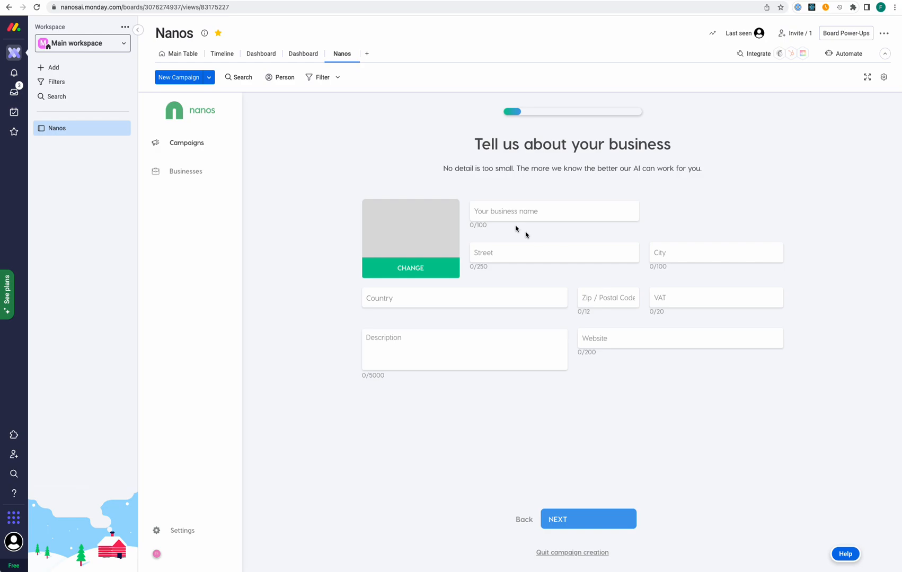
Name the business 'Baby Crib 123' and fill Street, City, Zip and VAT with slash placeholders
type("Baby")
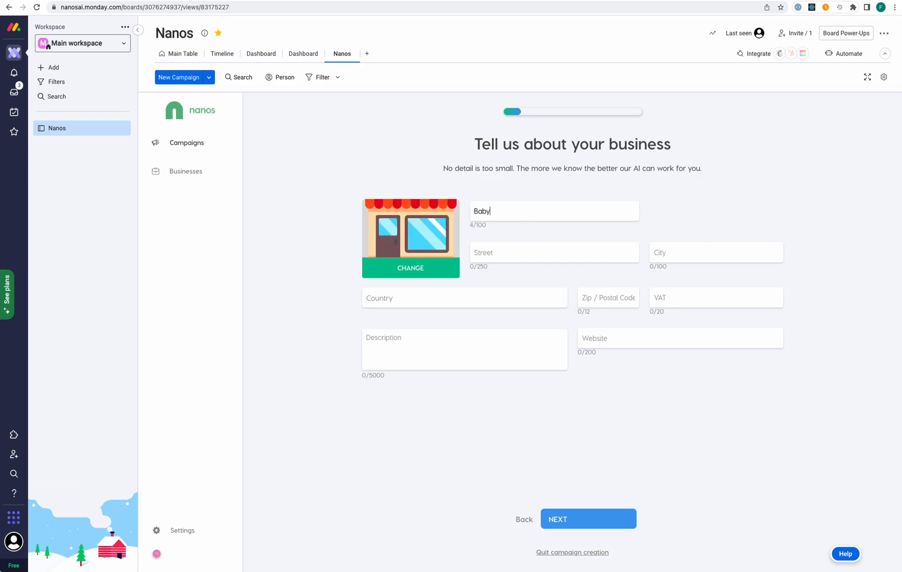
type(" Crib 123")
left_click(541, 260)
type("///")
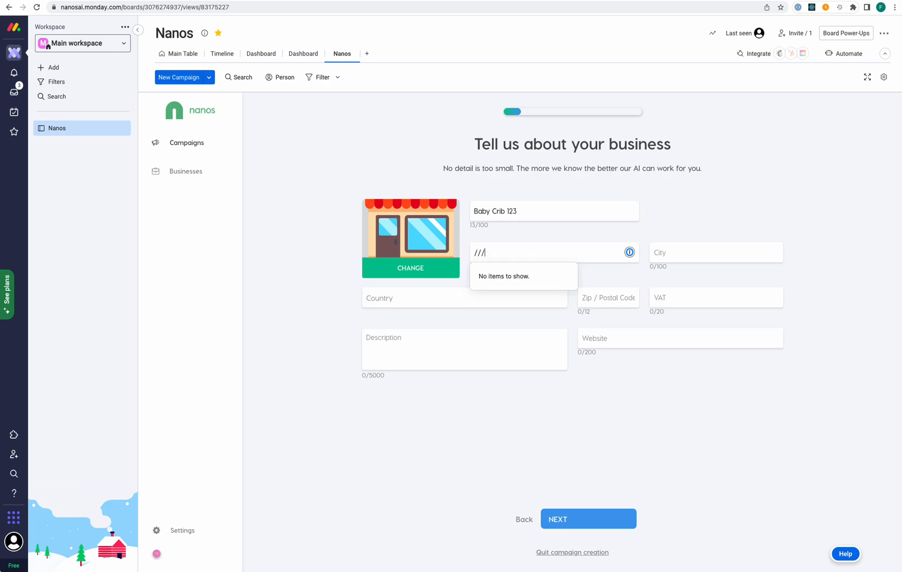
type("///////////")
key("ctrl+a")
key("ctrl+c")
left_click(725, 255)
key("ctrl+v")
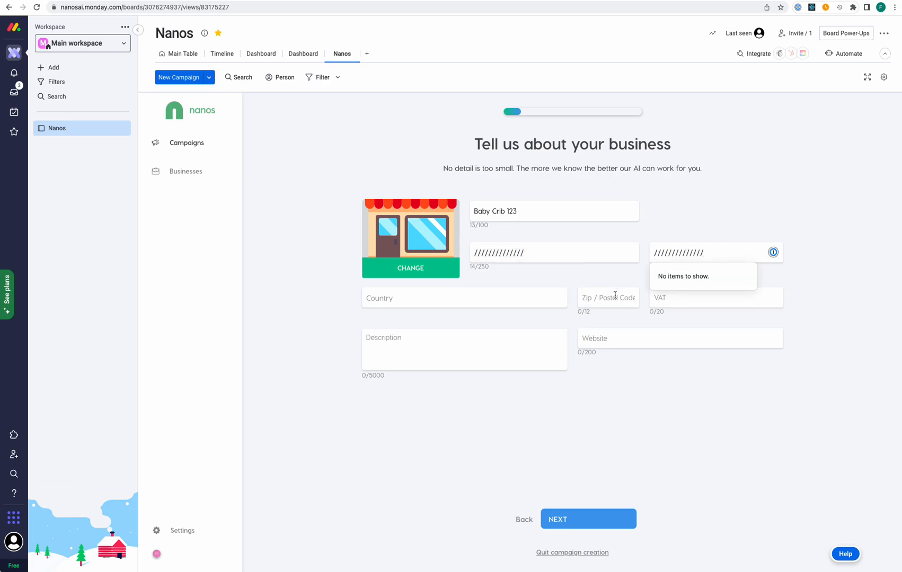
key("Tab")
key("ctrl+v")
left_click(695, 297)
key("ctrl+v")
left_click(517, 295)
type("s")
key("BackSpace")
type("engl")
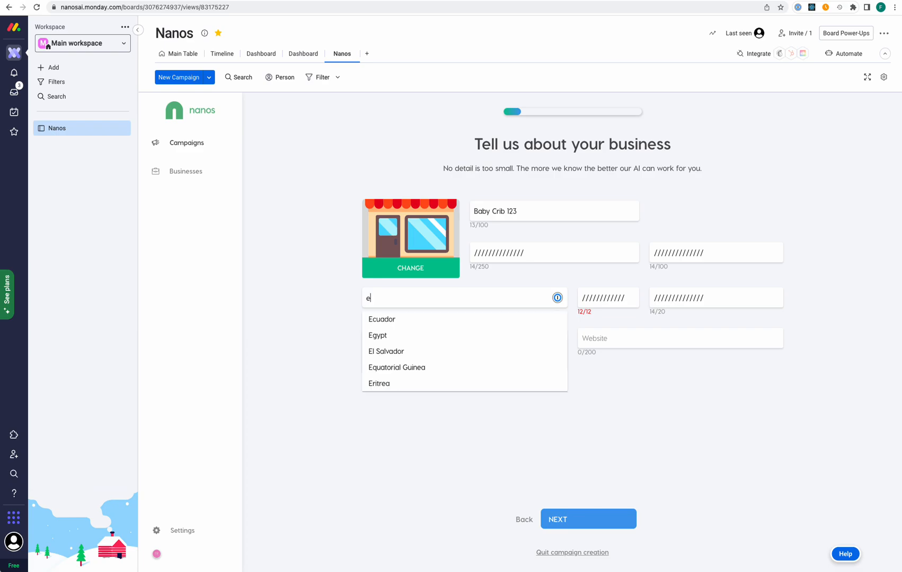
key("BackSpace")
key("BackSpace")
key("BackSpace")
key("BackSpace")
type("gre")
left_click(446, 318)
left_click(497, 345)
type("//////////")
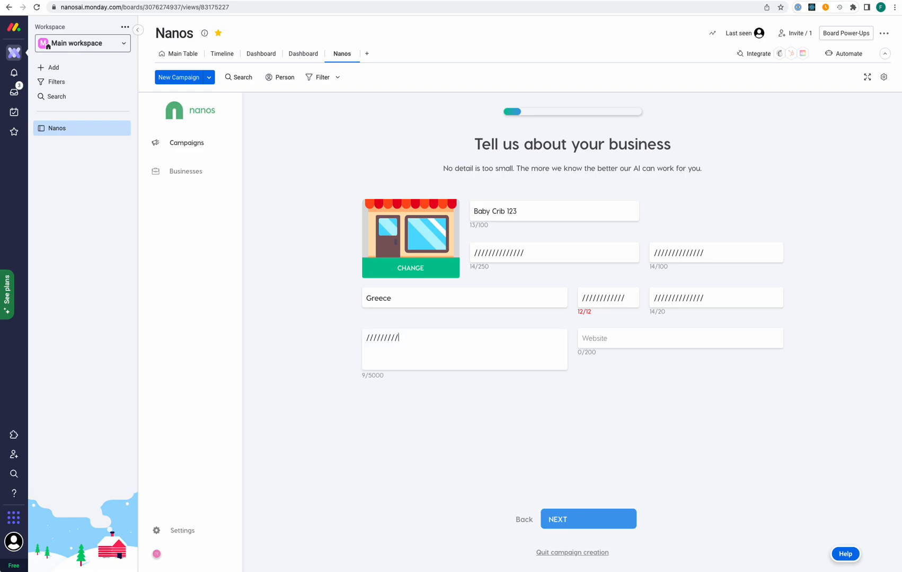
left_click(691, 336)
type("https://nanos.ai")
left_click(578, 517)
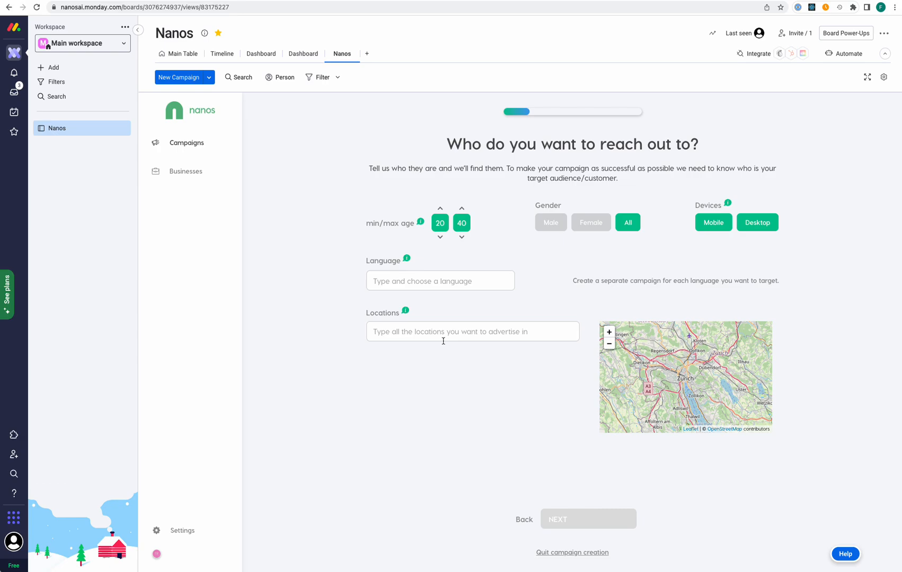
Target English speakers located in London, UK, and continue to platform selection
left_click(461, 284)
type("engl")
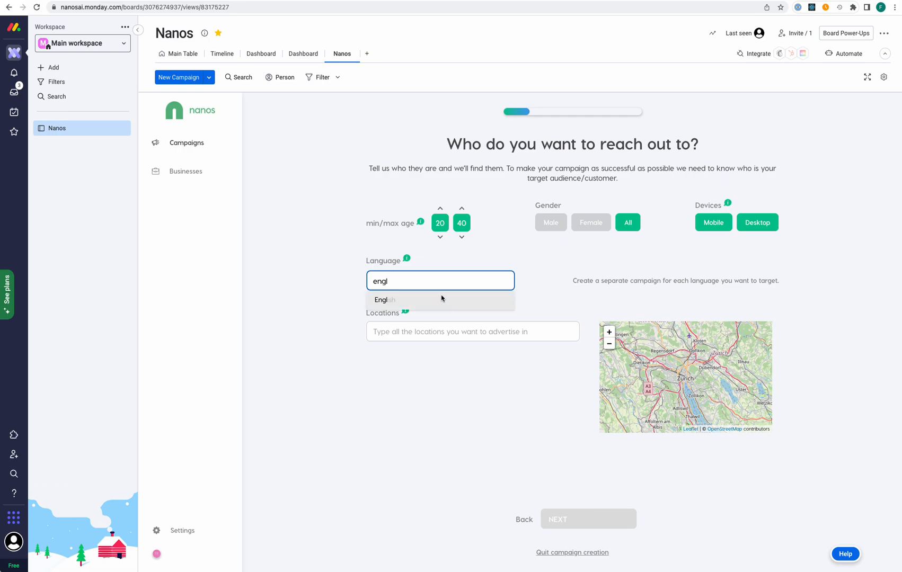
left_click(440, 296)
left_click(423, 334)
type("Lond")
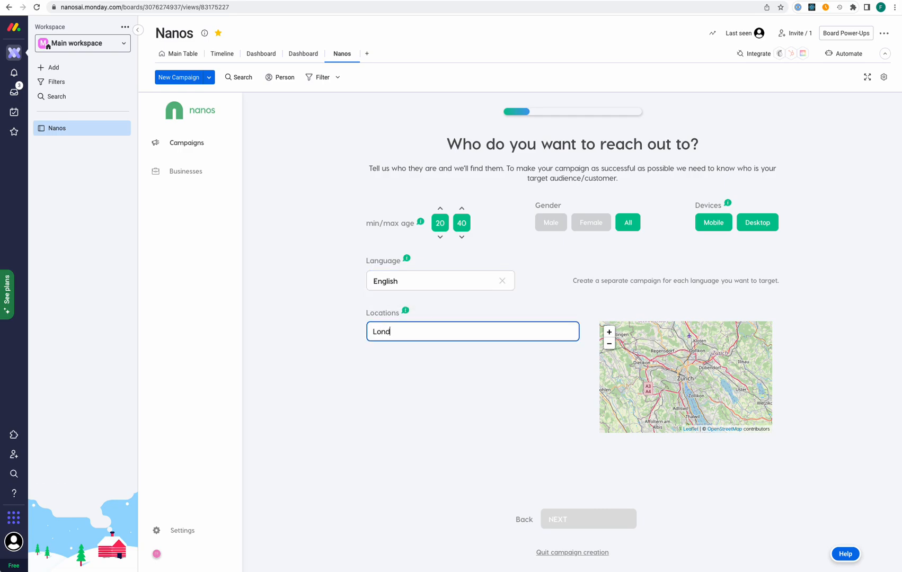
left_click(418, 350)
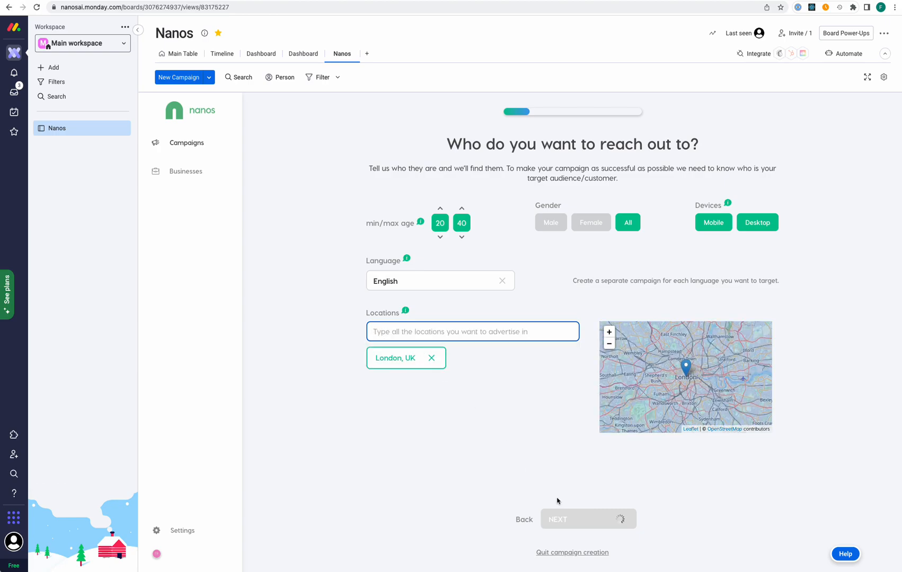
left_click(607, 521)
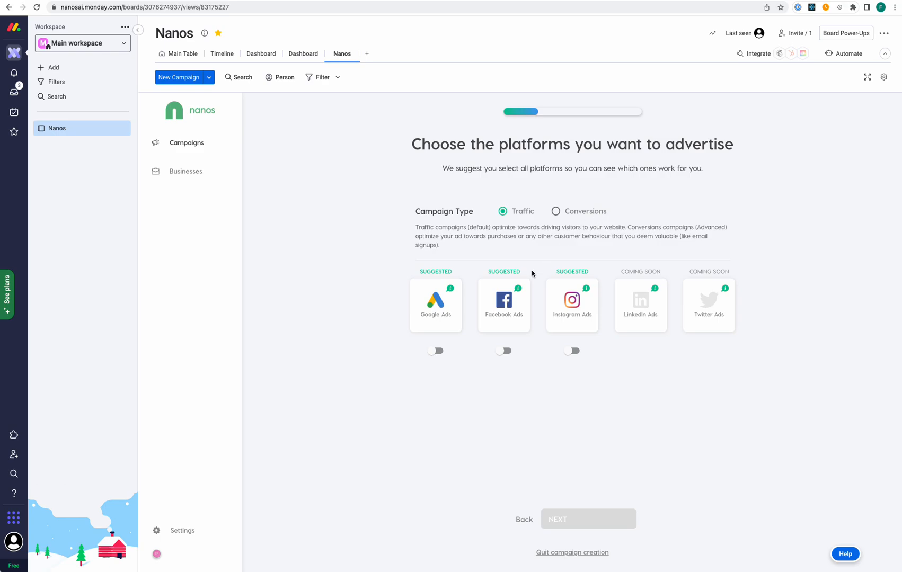
Turn on Google, Facebook and Instagram Ads and continue to account connection
left_click(437, 351)
left_click(505, 351)
left_click(576, 352)
left_click(584, 517)
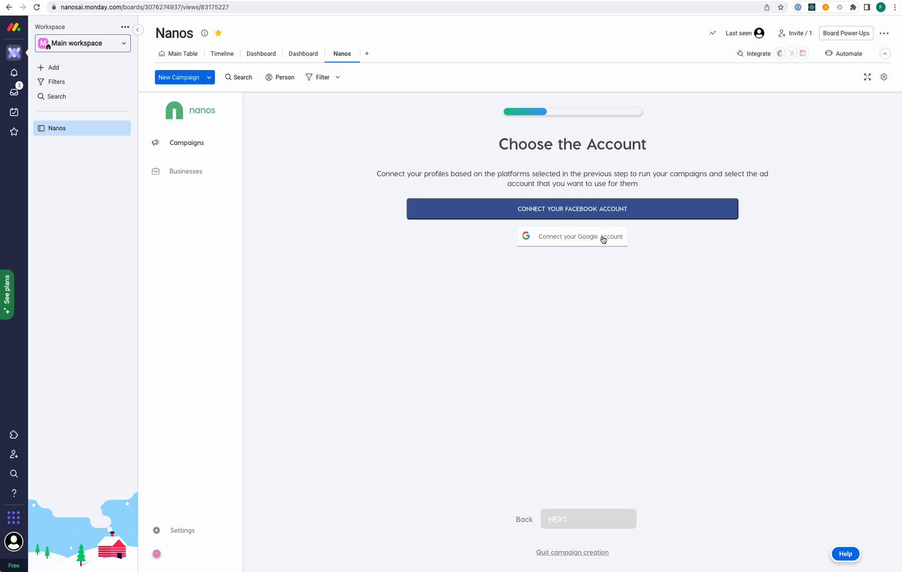
Connect Facebook with business manager Nanos AI and ad account Nanos Marketing (CHF)
left_click(605, 214)
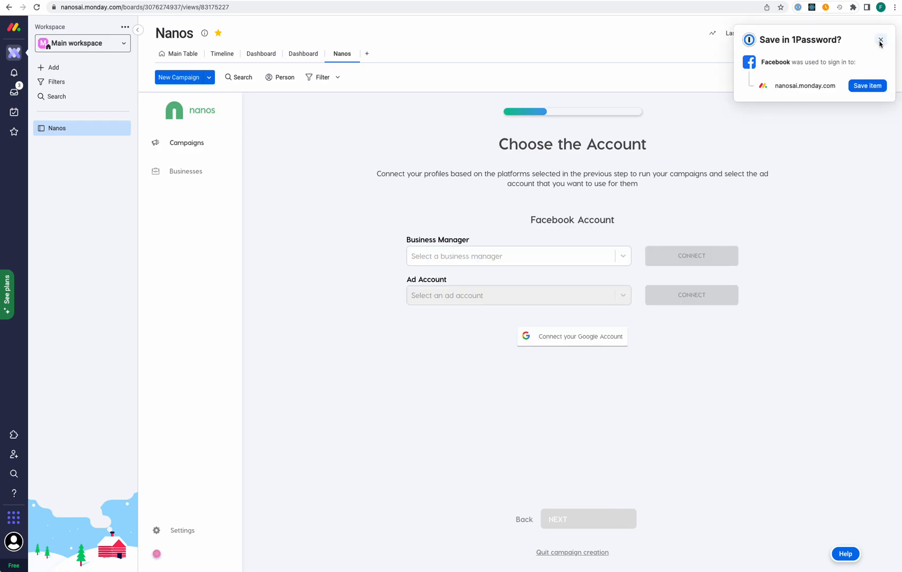
left_click(880, 39)
left_click(624, 257)
scroll(558, 297, "down", 2)
scroll(556, 295, "down", 8)
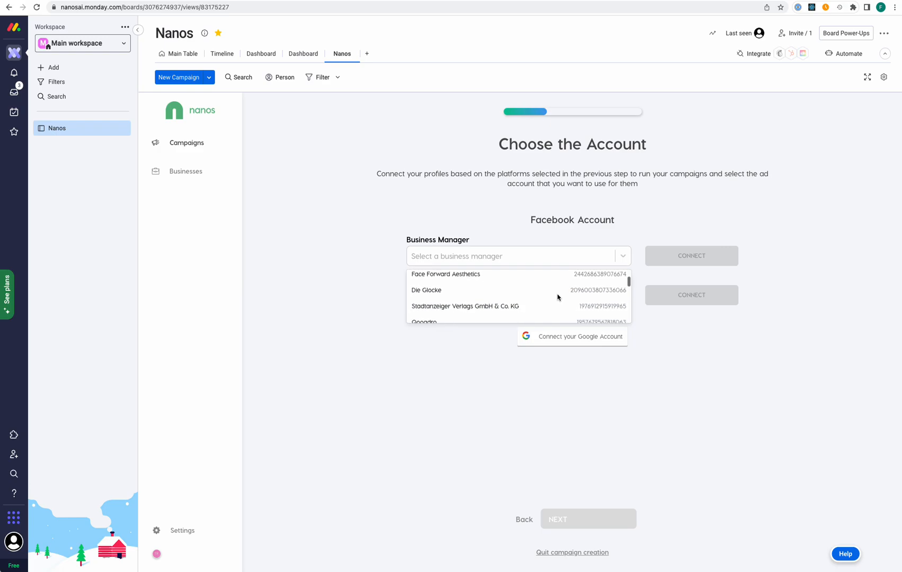
left_click(551, 277)
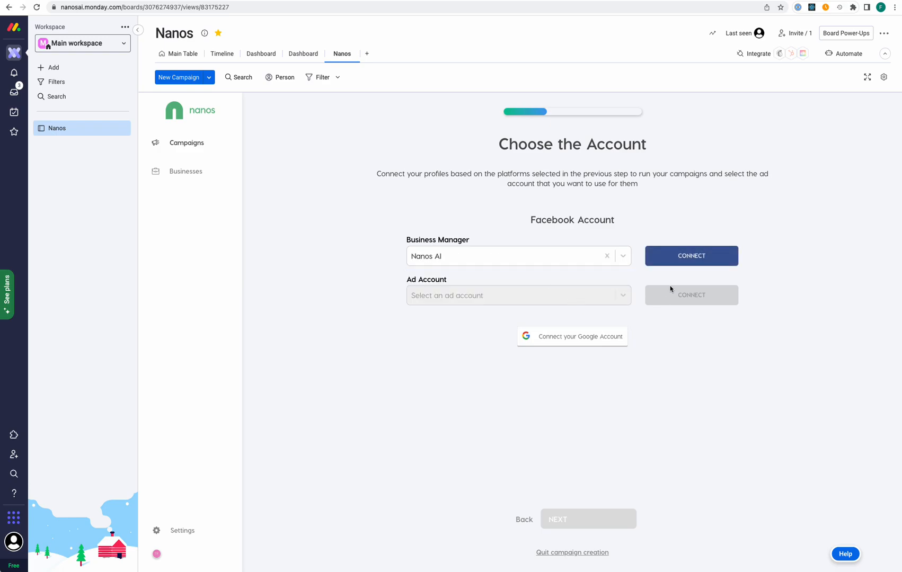
left_click(690, 256)
left_click(623, 295)
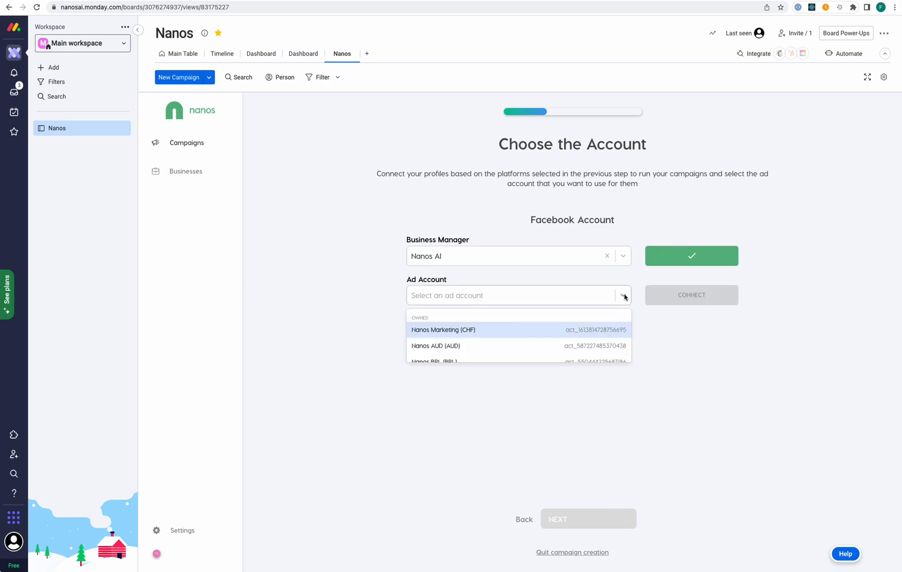
left_click(561, 334)
left_click(701, 298)
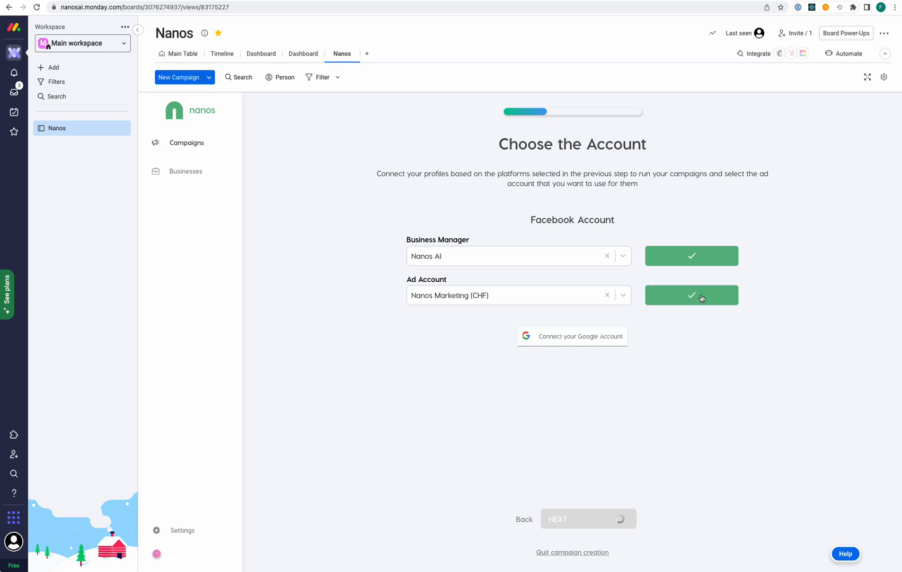
left_click(586, 336)
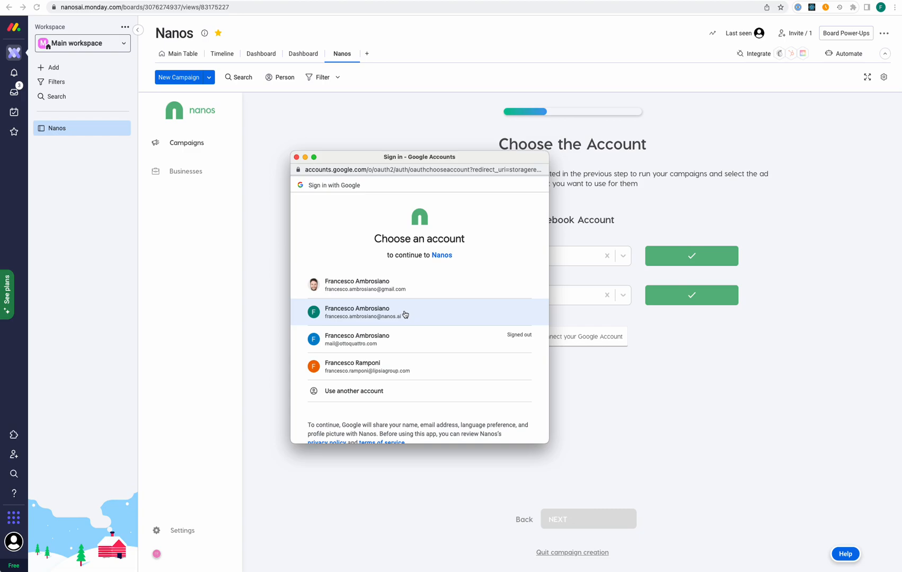
Authorize the company Google account, connect customer account Nanos CHF (CHF), and continue to the Google ad
left_click(405, 314)
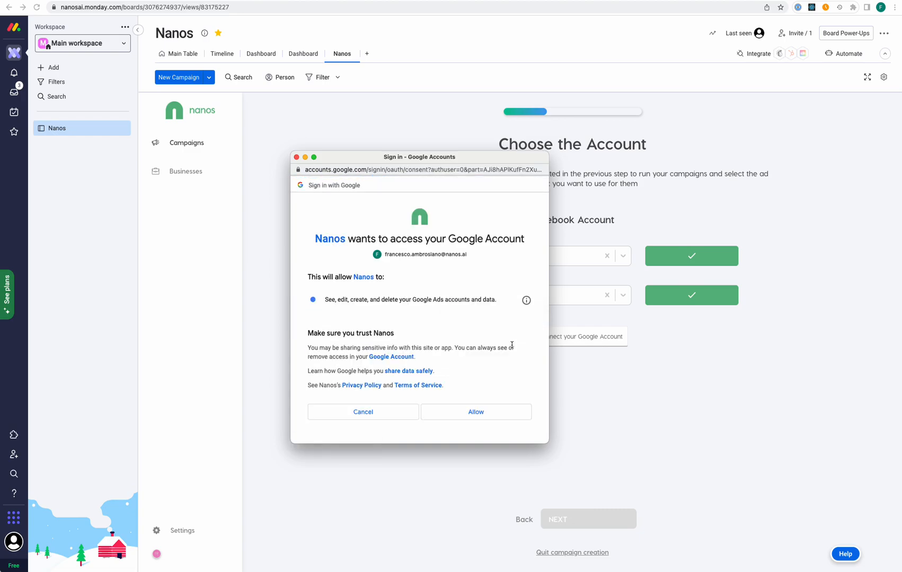
left_click(462, 416)
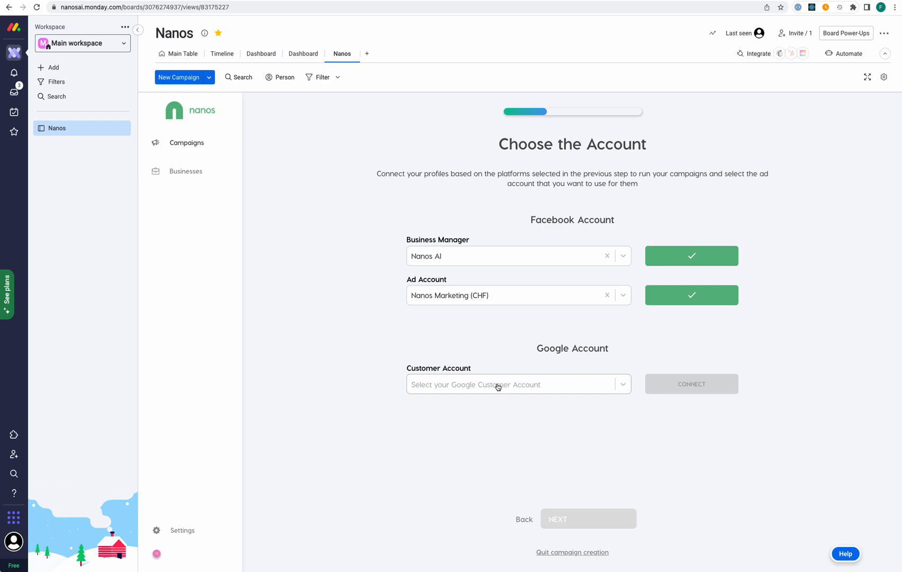
left_click(621, 385)
scroll(518, 420, "down", 5)
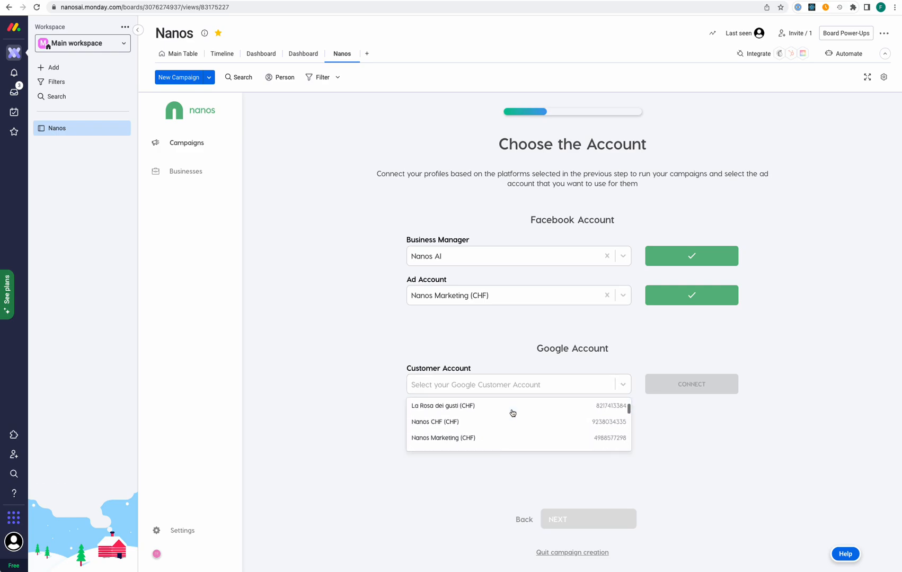
left_click(504, 422)
left_click(689, 384)
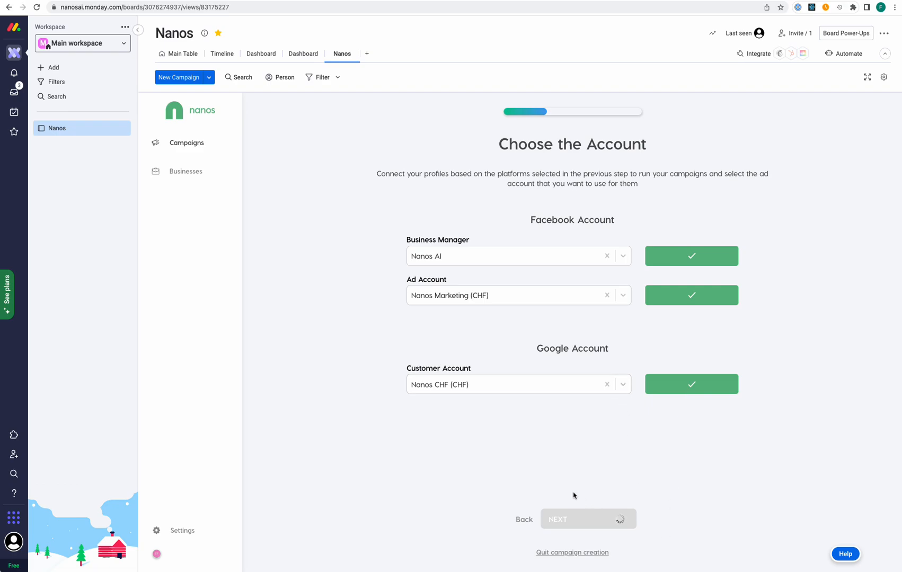
left_click(565, 524)
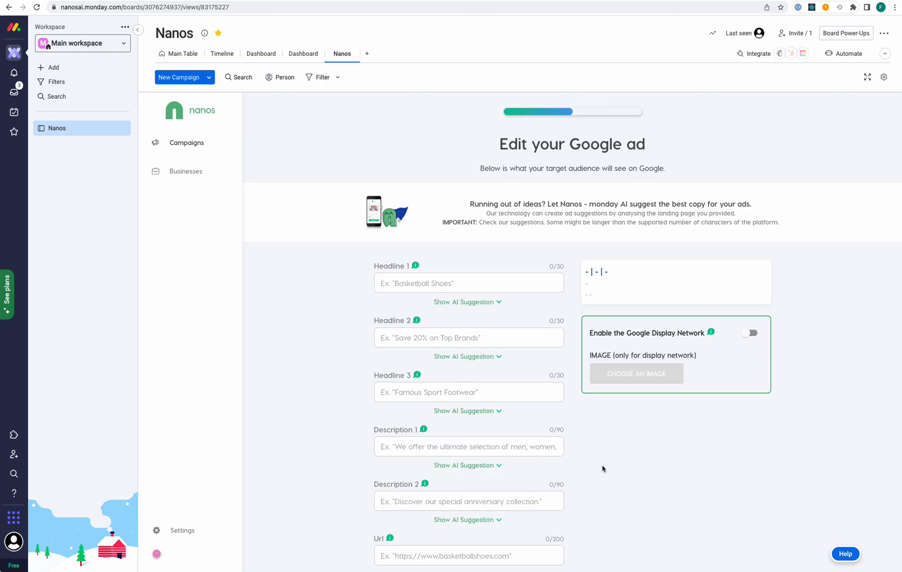
Fill Headlines 1–3 with AI suggestions: Get Started Today!, Nanos, and Digital Marketing Made Easy
left_click(500, 305)
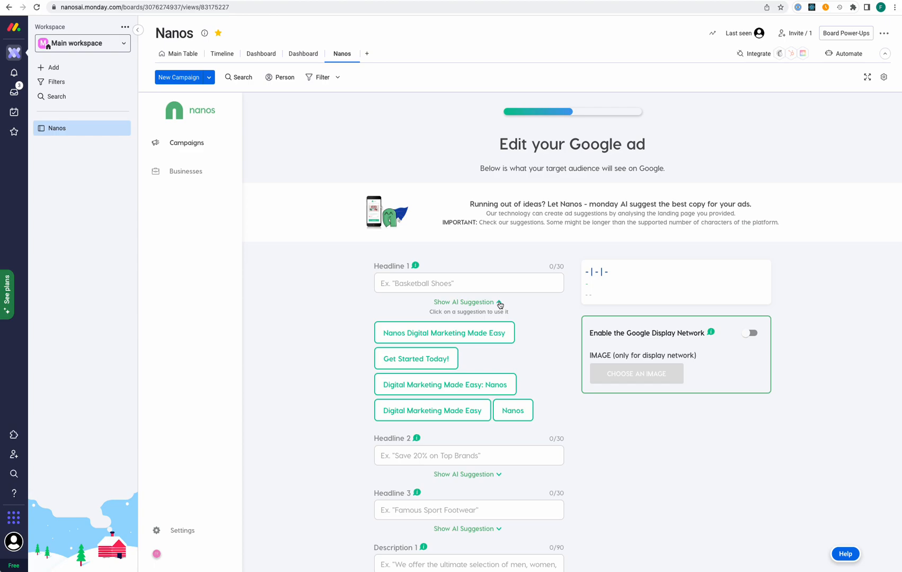
left_click(439, 360)
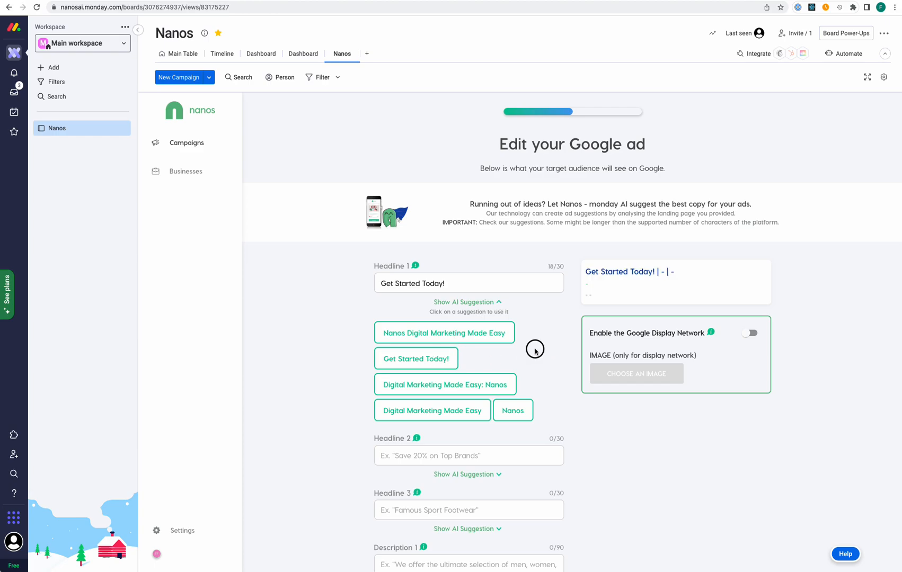
left_click(468, 475)
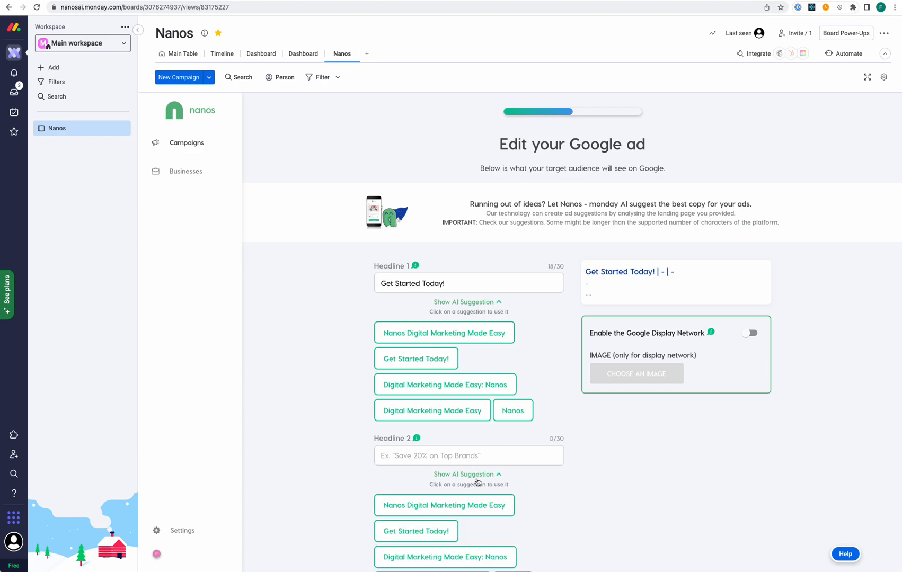
scroll(474, 481, "down", 3)
left_click(501, 486)
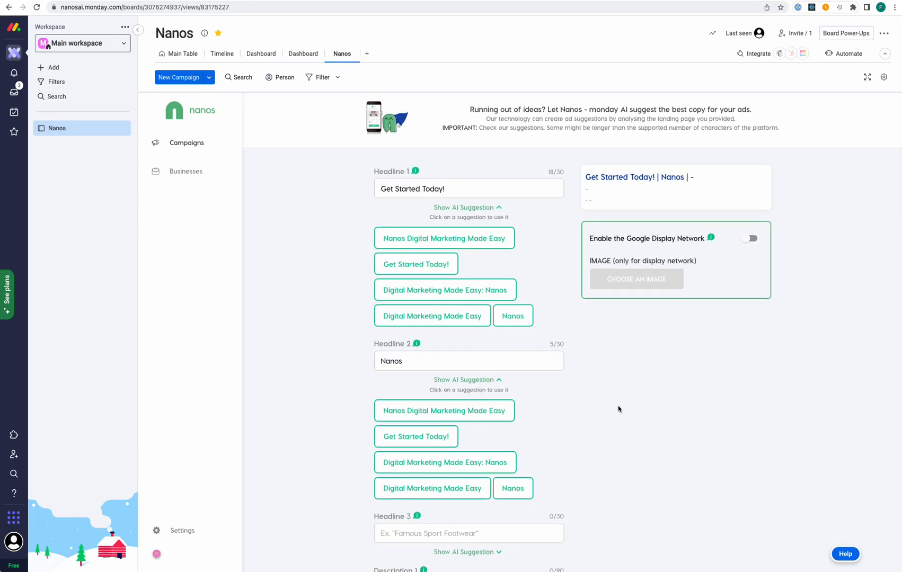
scroll(618, 409, "down", 4)
left_click(489, 411)
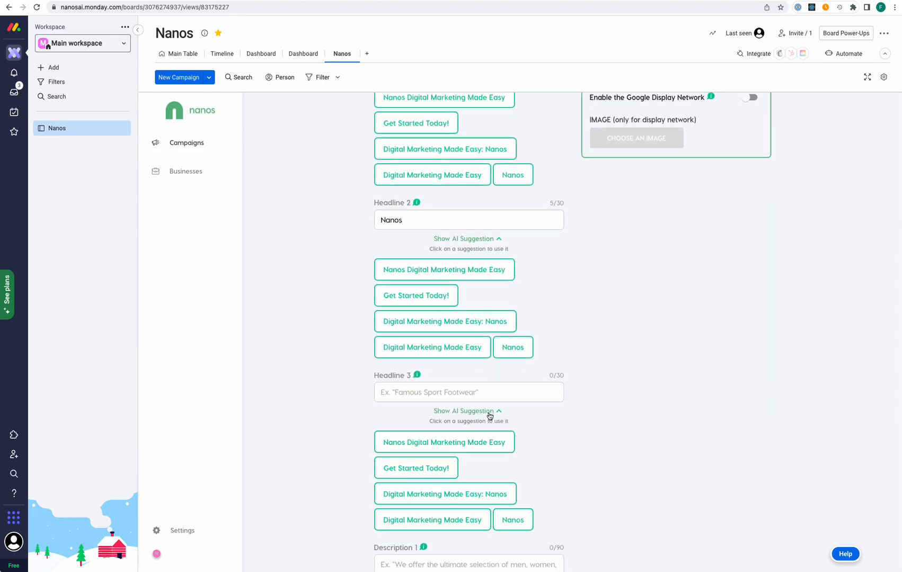
scroll(492, 464, "down", 1)
left_click(474, 509)
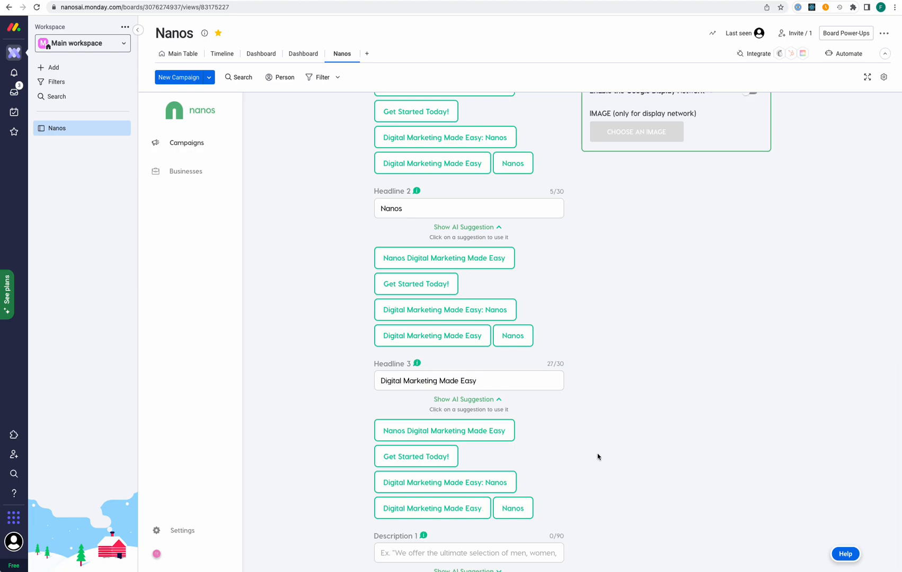
scroll(597, 456, "down", 3)
left_click(481, 453)
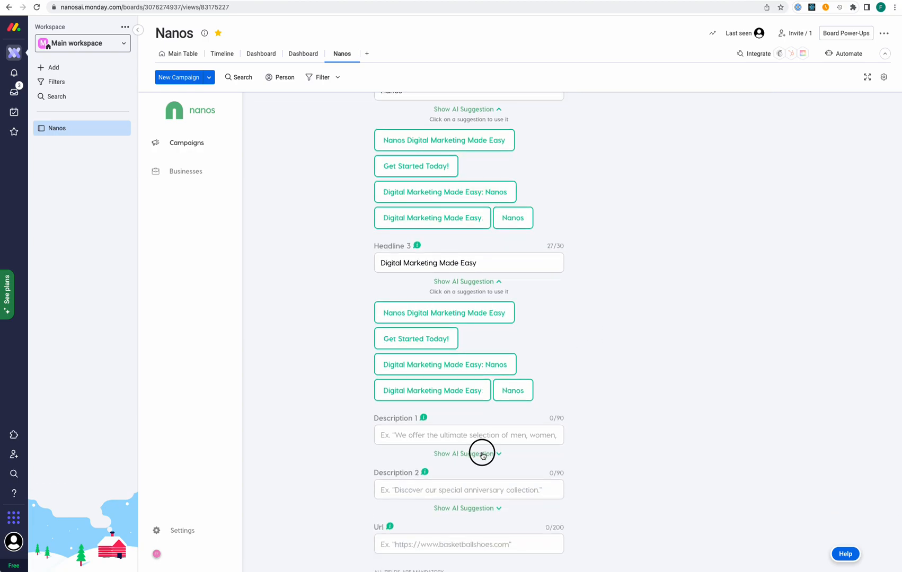
scroll(480, 485, "down", 5)
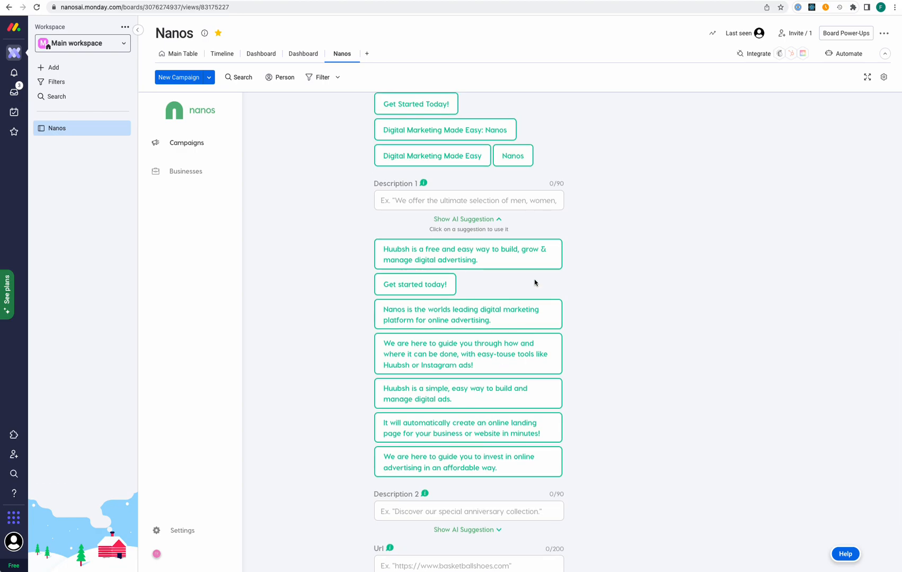
left_click(498, 220)
left_click(440, 325)
type("123456")
left_click(438, 381)
type("123456")
left_click(463, 437)
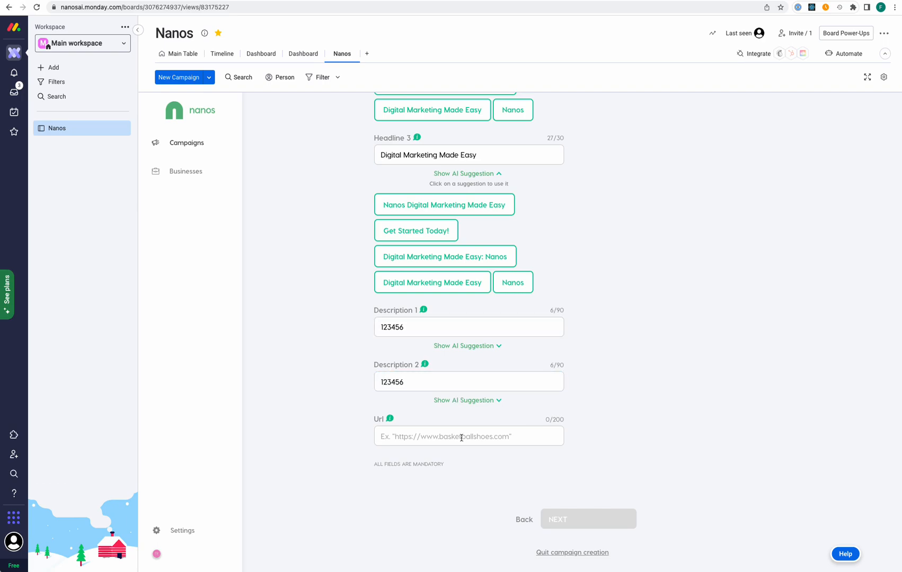
type("https:")
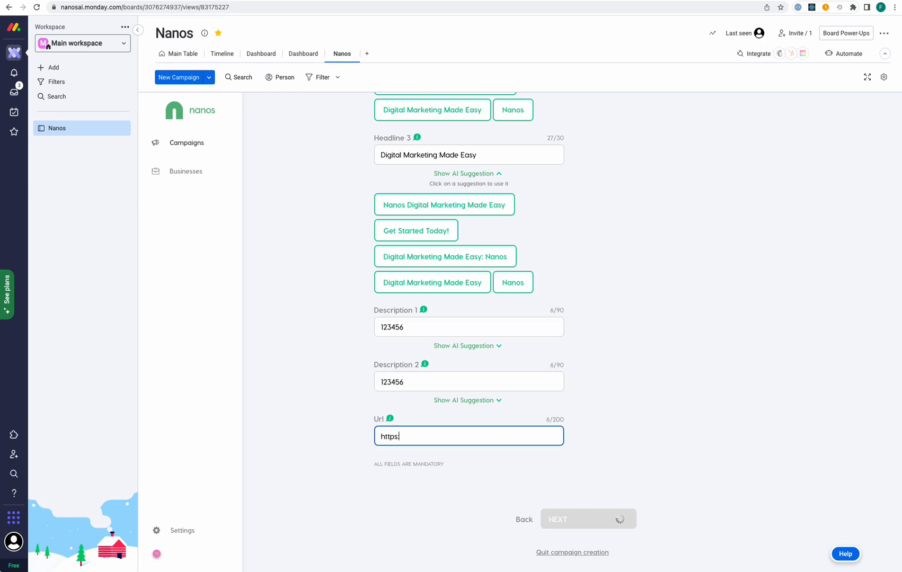
type("//nanos.ai")
left_click(771, 364)
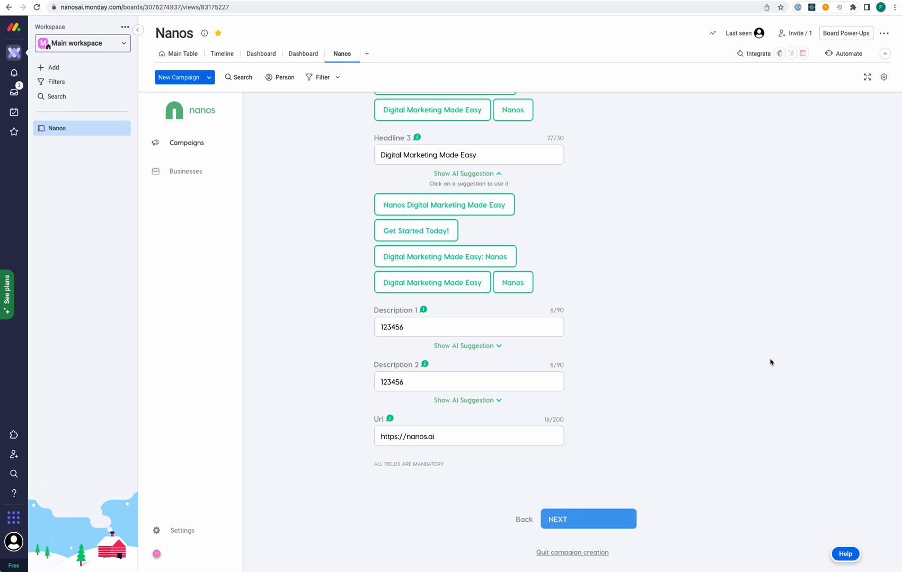
Scroll through the Google ad preview to review the finished ad
scroll(770, 362, "up", 4)
scroll(771, 363, "up", 4)
scroll(771, 362, "down", 4)
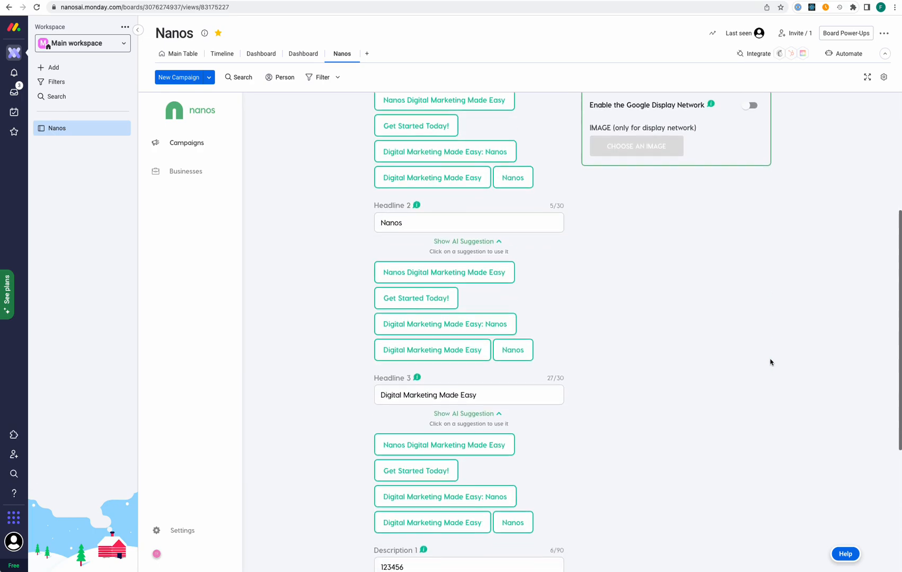
scroll(771, 363, "up", 3)
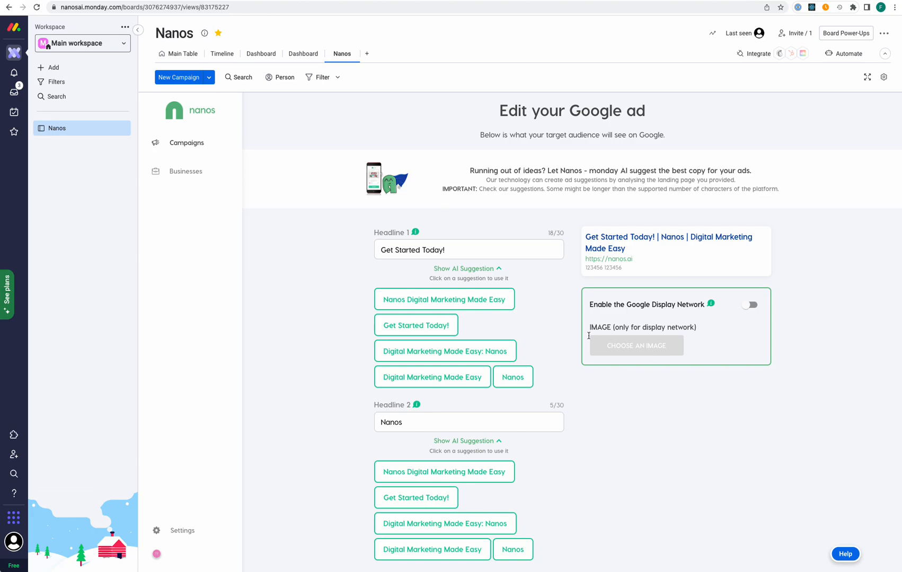
scroll(552, 360, "down", 3)
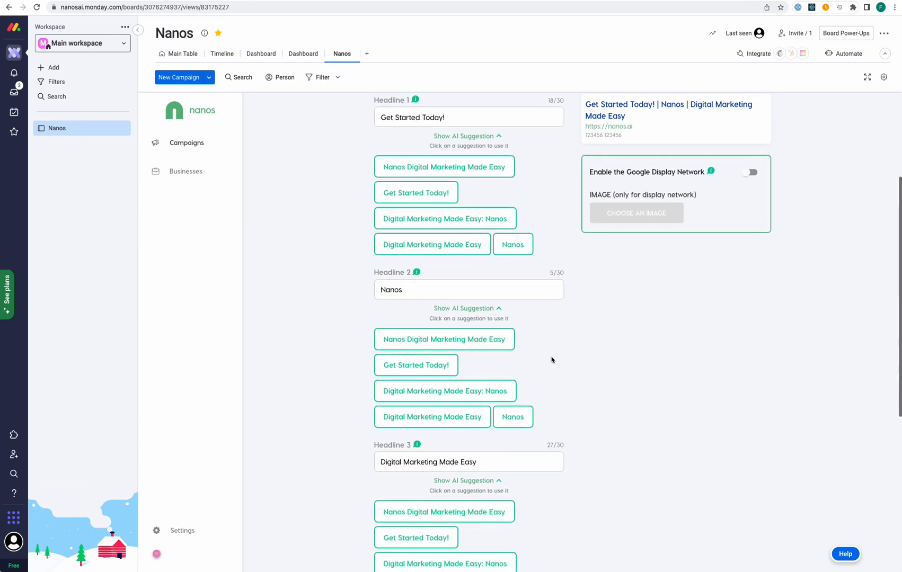
scroll(552, 359, "down", 5)
left_click(560, 525)
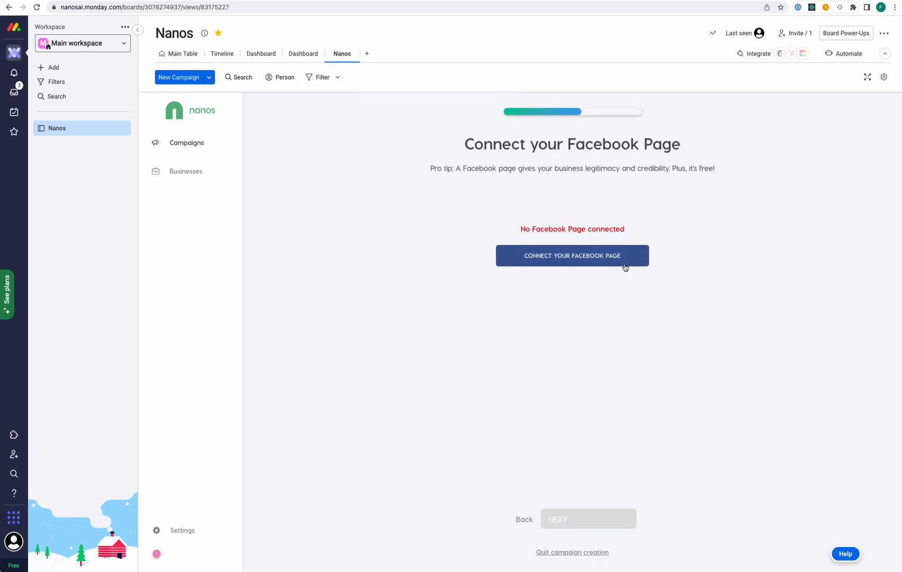
left_click(624, 264)
left_click(588, 519)
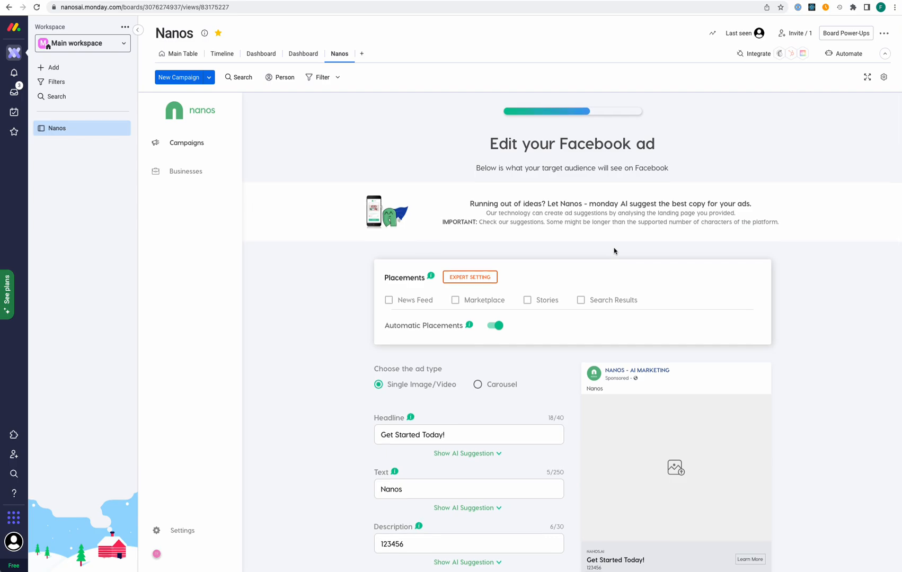
scroll(614, 250, "down", 2)
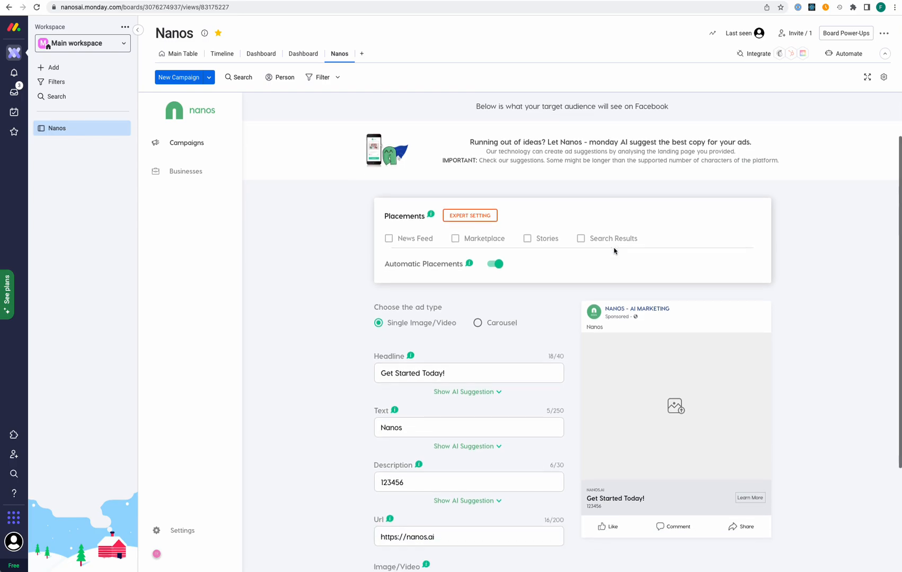
scroll(614, 251, "down", 1)
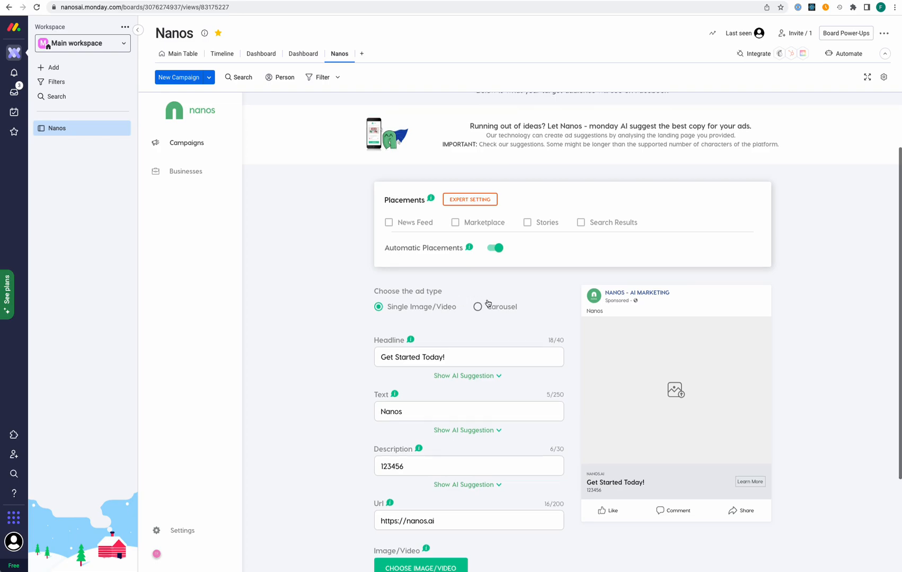
scroll(488, 303, "down", 2)
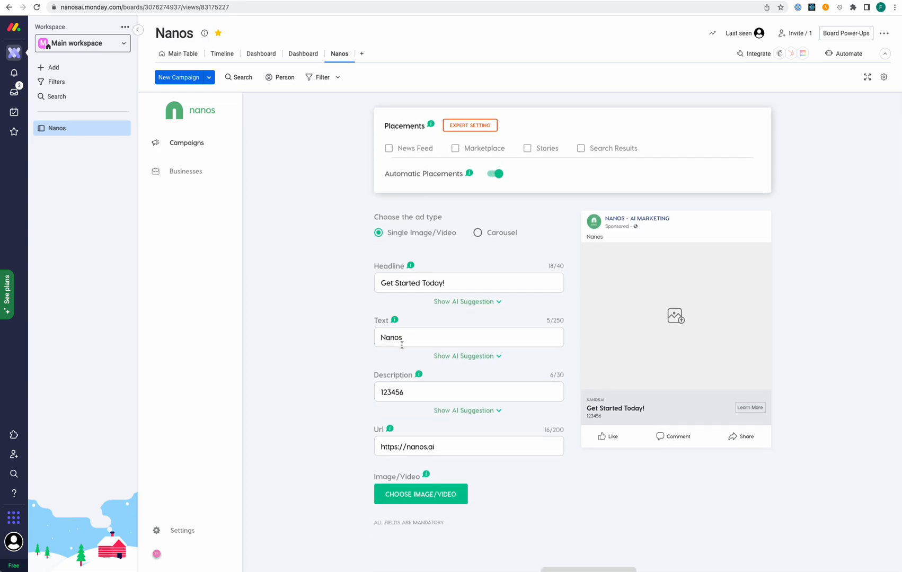
scroll(424, 284, "down", 2)
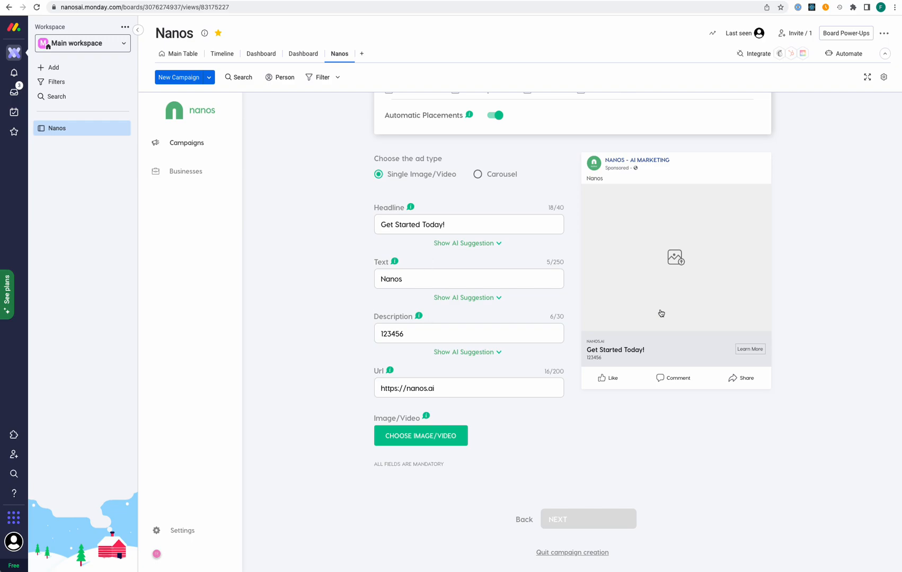
Search the free stock pictures for 'crib' and pick the nursery crib photo
left_click(679, 258)
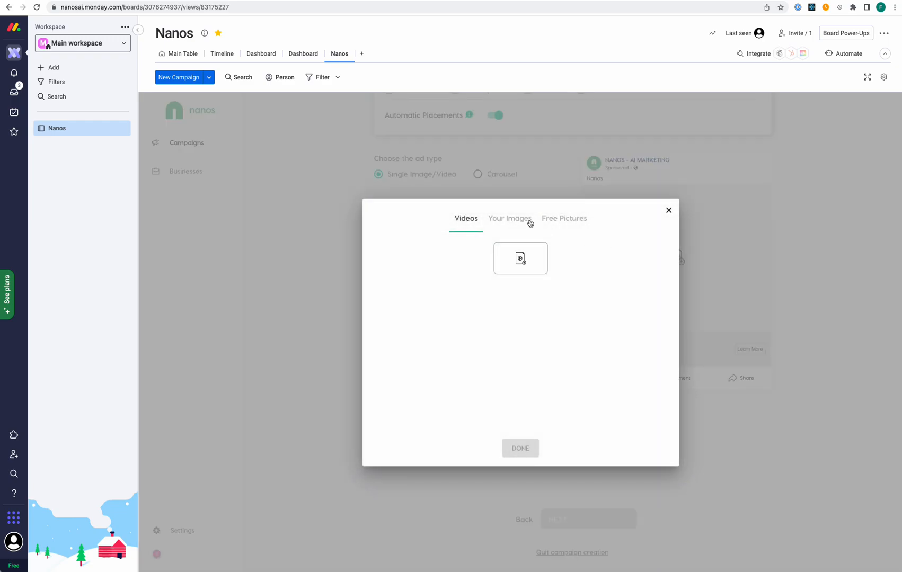
left_click(551, 219)
left_click(512, 253)
type("crib")
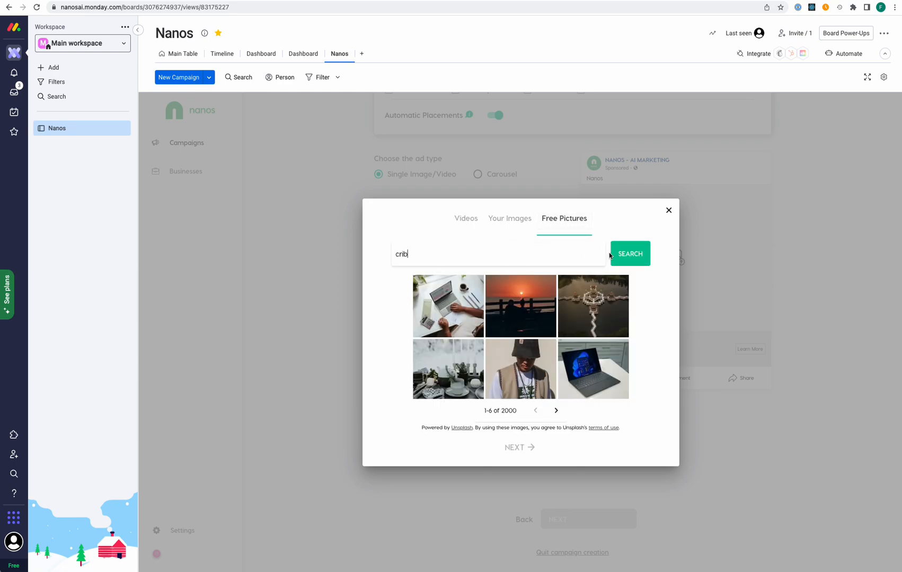
left_click(639, 256)
left_click(512, 310)
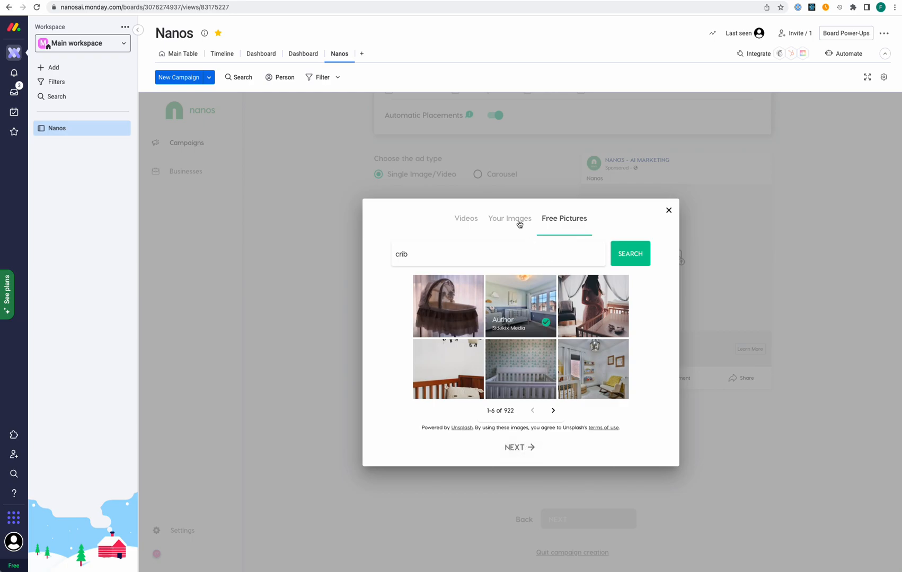
left_click(518, 451)
Crop the photo square around the crib and place it in the Facebook ad
left_click_drag(527, 362, 522, 400)
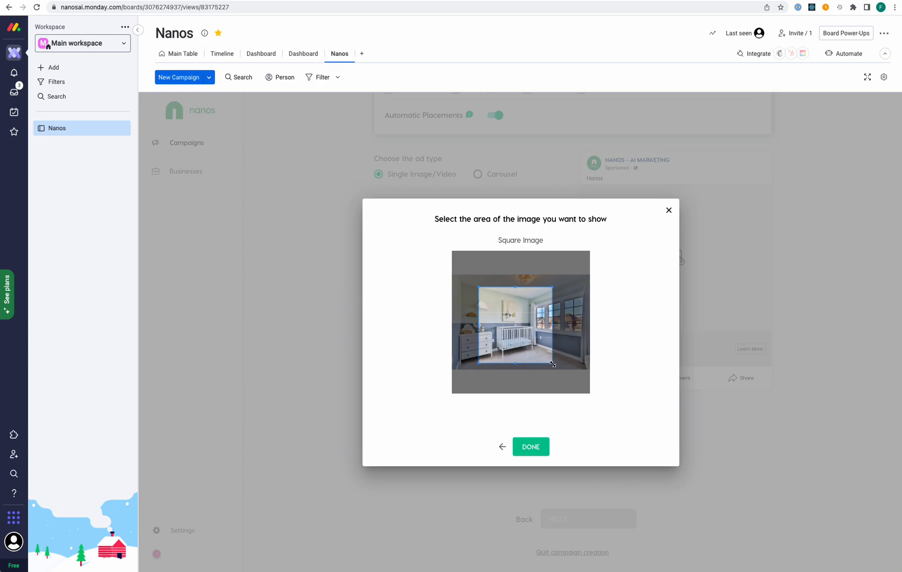
left_click_drag(553, 364, 555, 372)
left_click(531, 446)
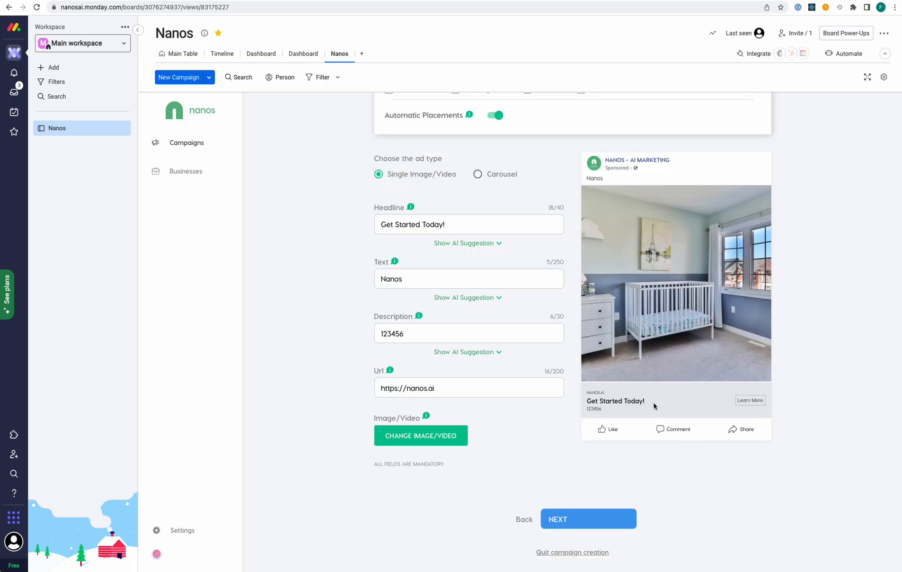
left_click(583, 521)
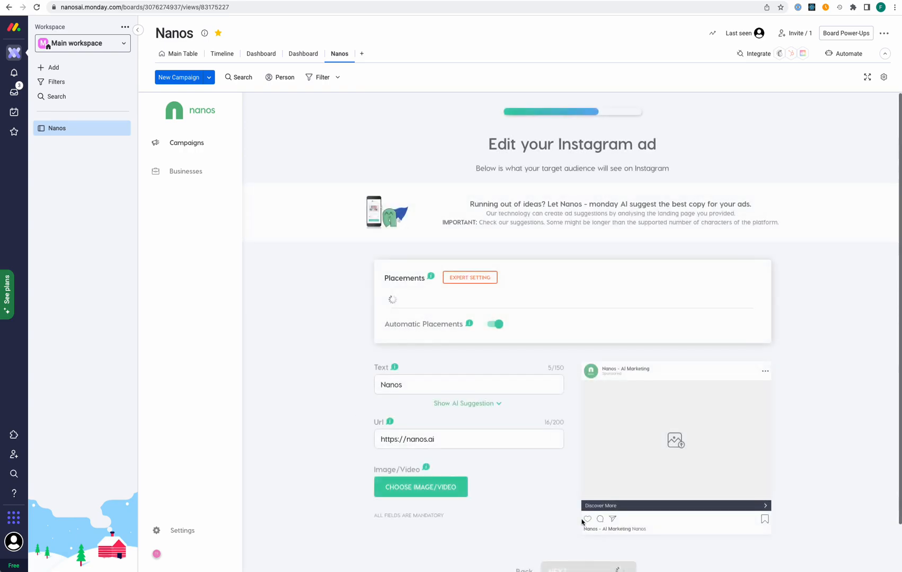
Attach the previously uploaded nursery crib photo to the Instagram ad, cropped square and nudged slightly left
scroll(620, 306, "down", 2)
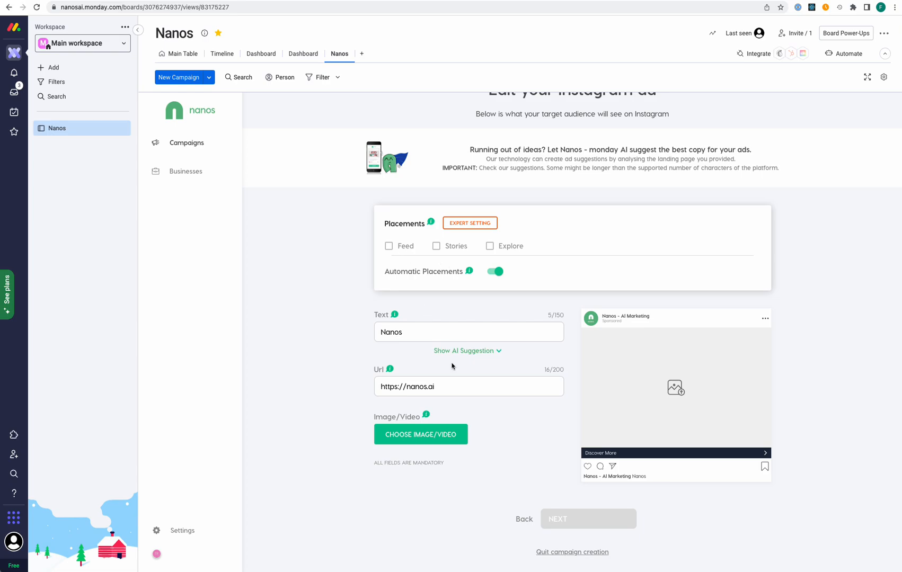
left_click(679, 391)
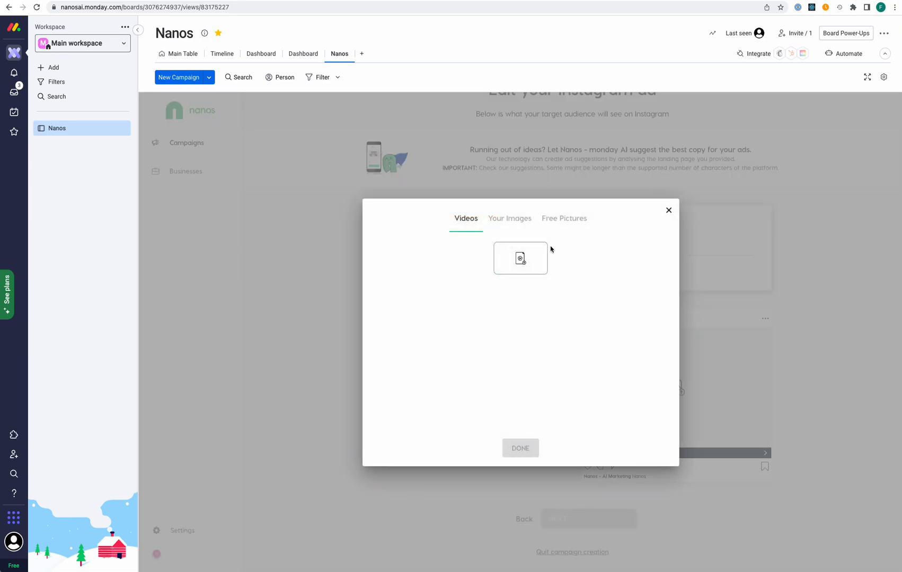
left_click(521, 219)
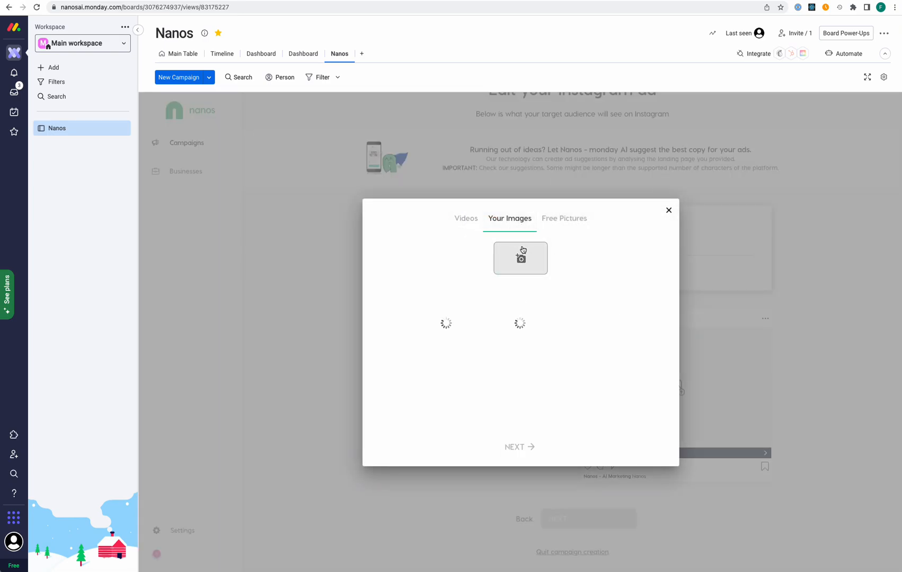
left_click(441, 318)
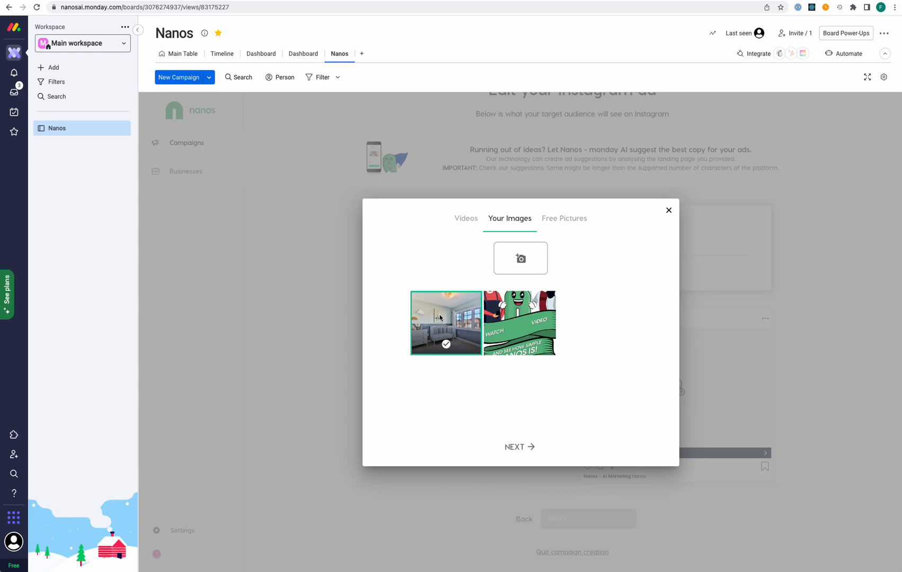
left_click(519, 447)
left_click_drag(534, 328, 528, 335)
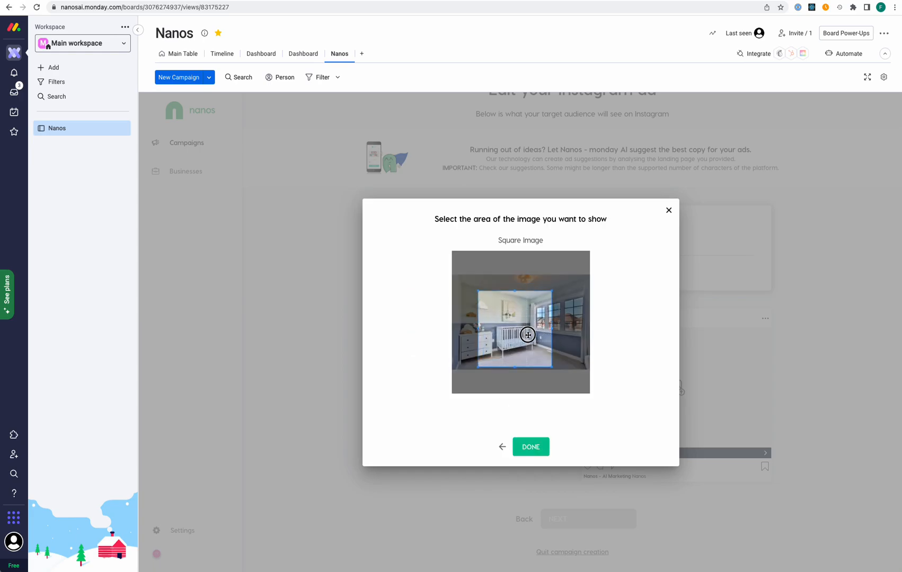
left_click(533, 448)
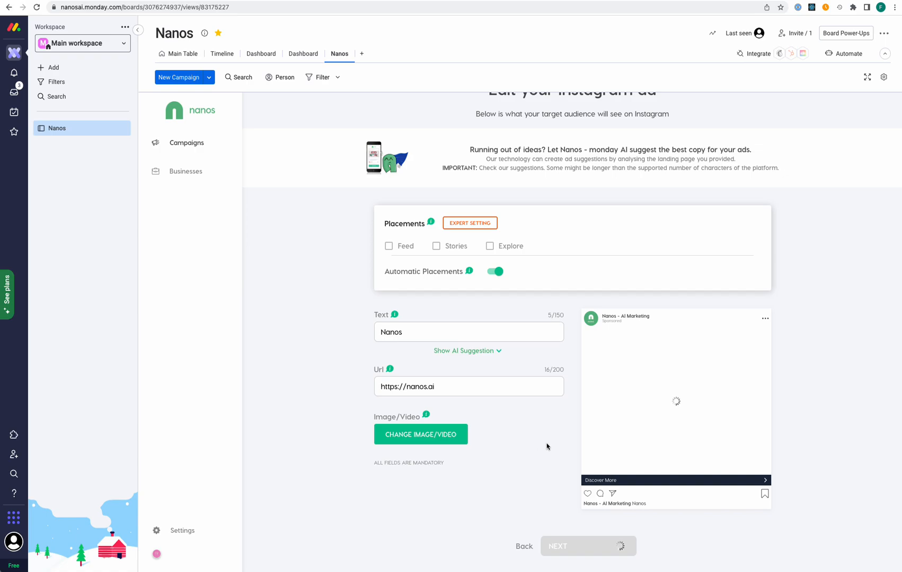
scroll(657, 500, "down", 3)
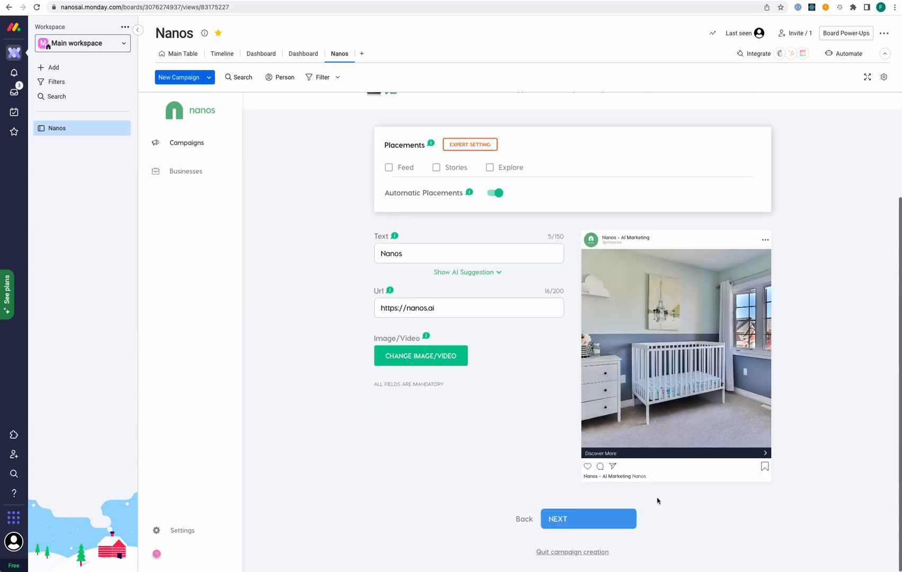
Pick the 600 CHF budget with start 20/12/2022 and end 06/01/2023, then go to Budget Distribution
left_click(607, 525)
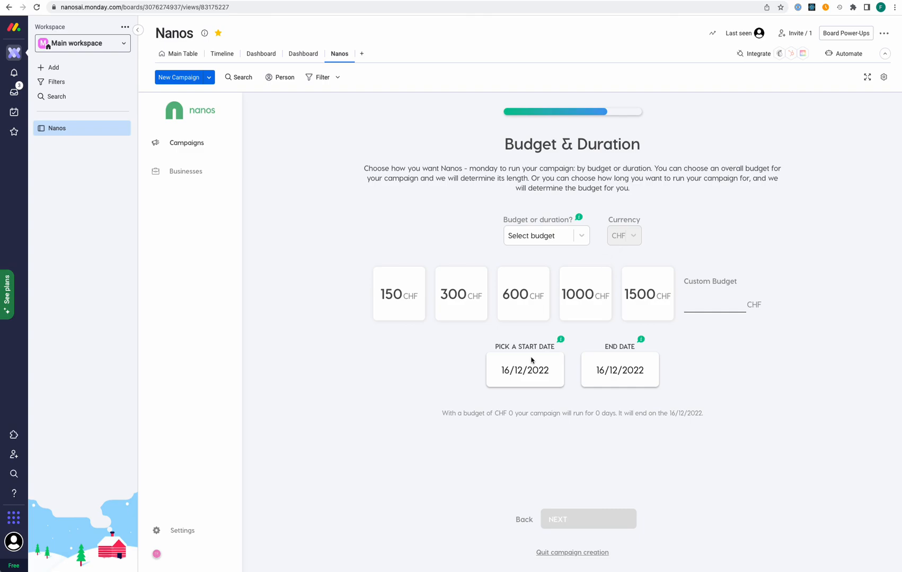
left_click(528, 298)
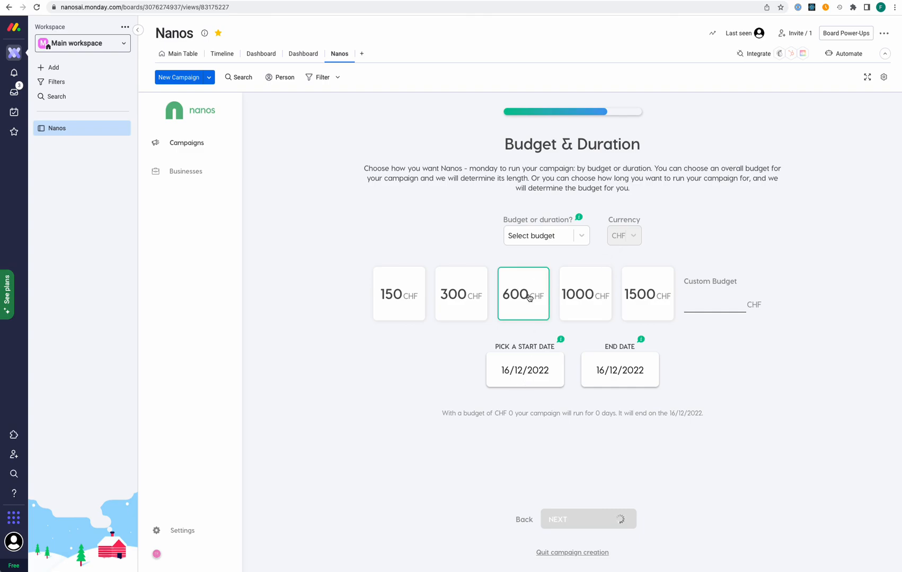
left_click(529, 368)
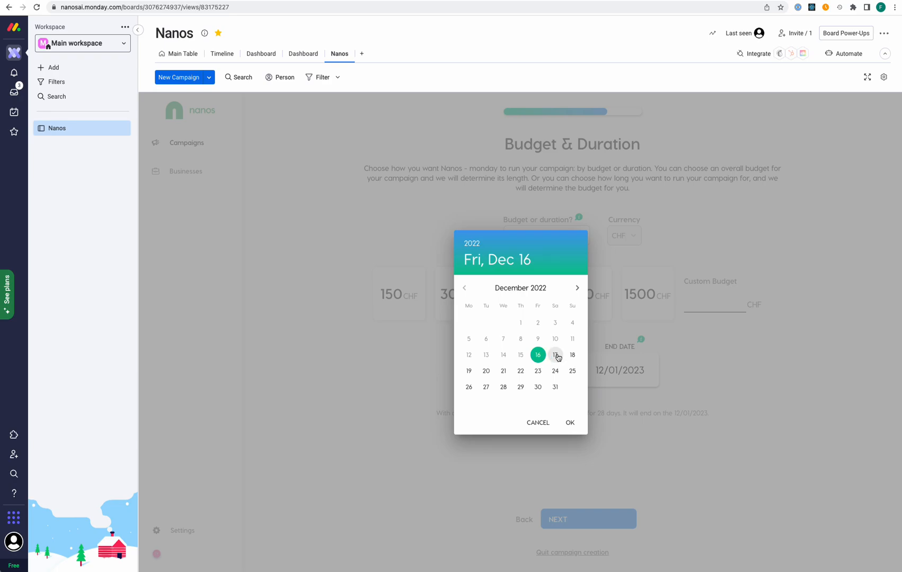
left_click(486, 370)
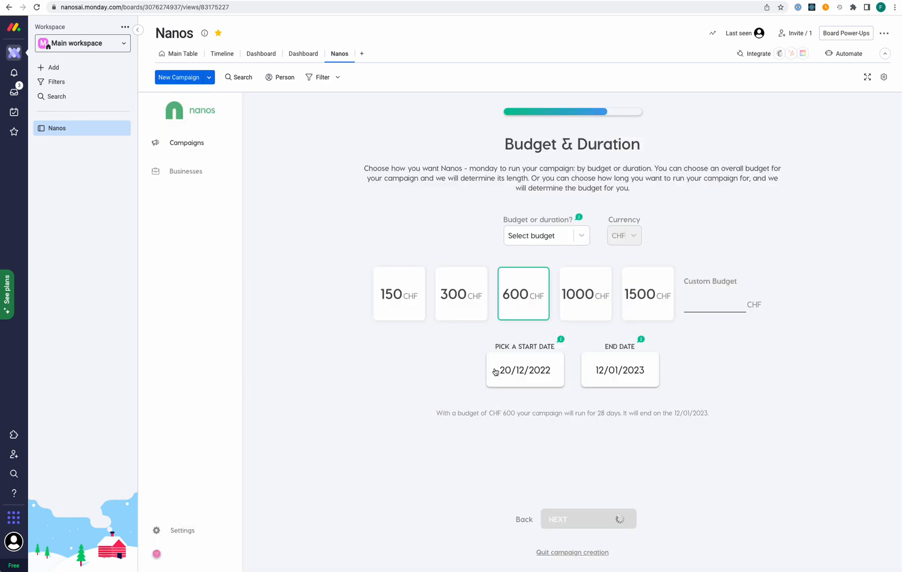
left_click(622, 376)
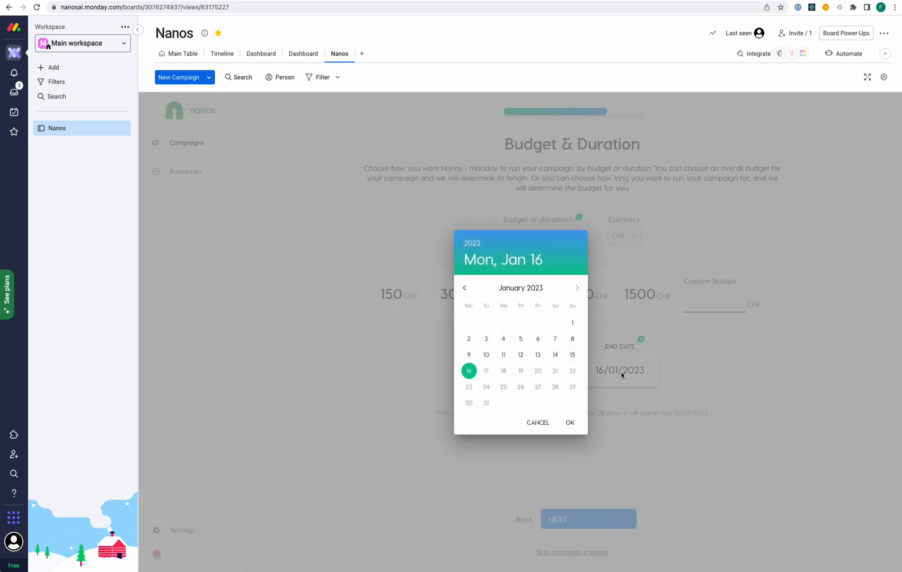
left_click(538, 339)
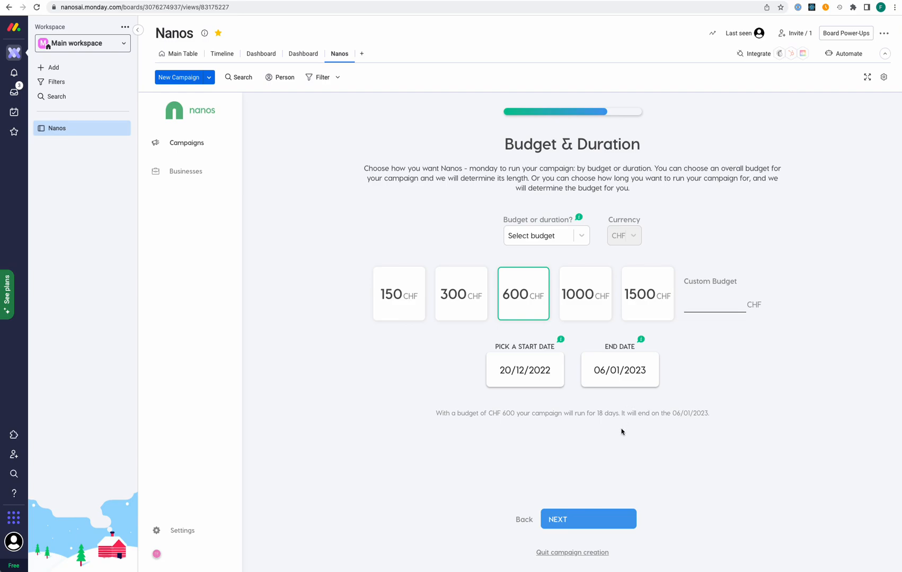
left_click(595, 520)
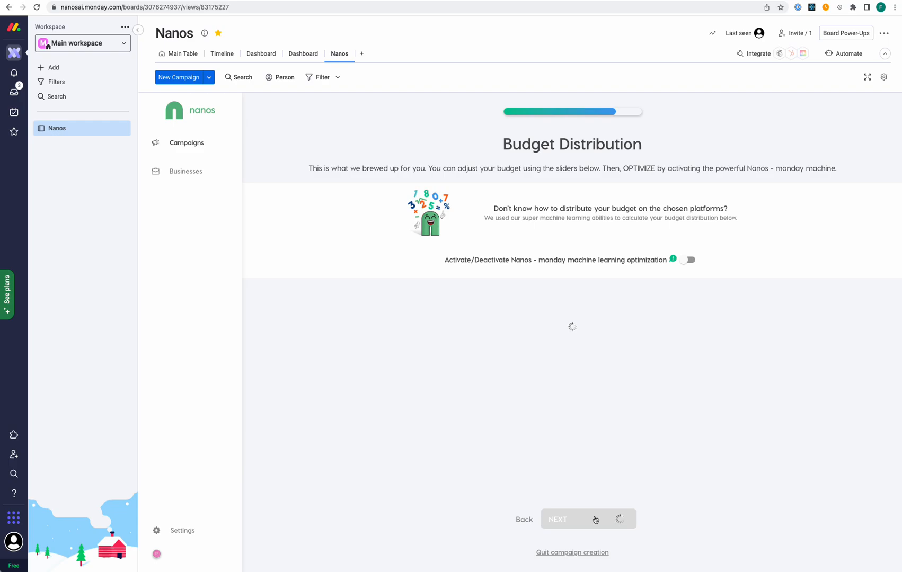
Activate machine learning optimization to split the 600 CHF across Google, Facebook and Instagram
left_click(687, 260)
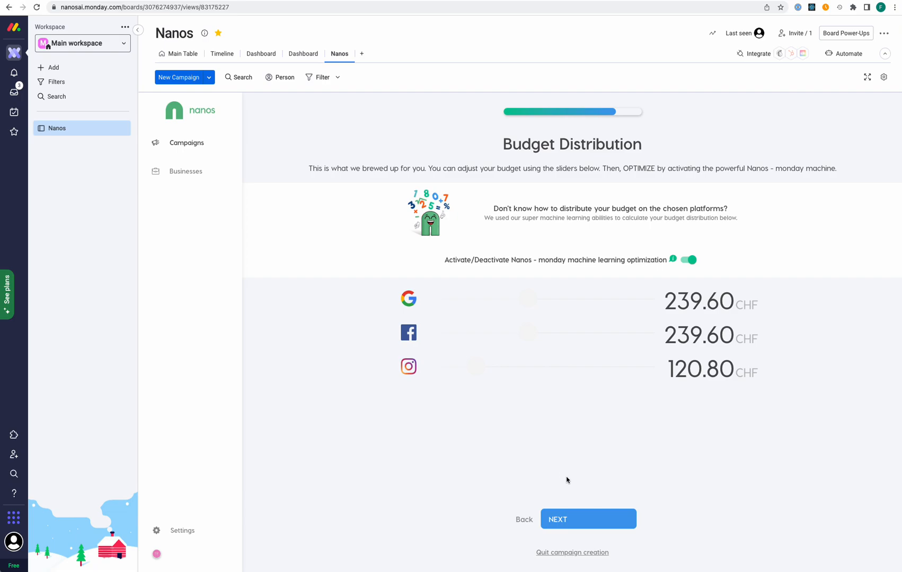
left_click(558, 523)
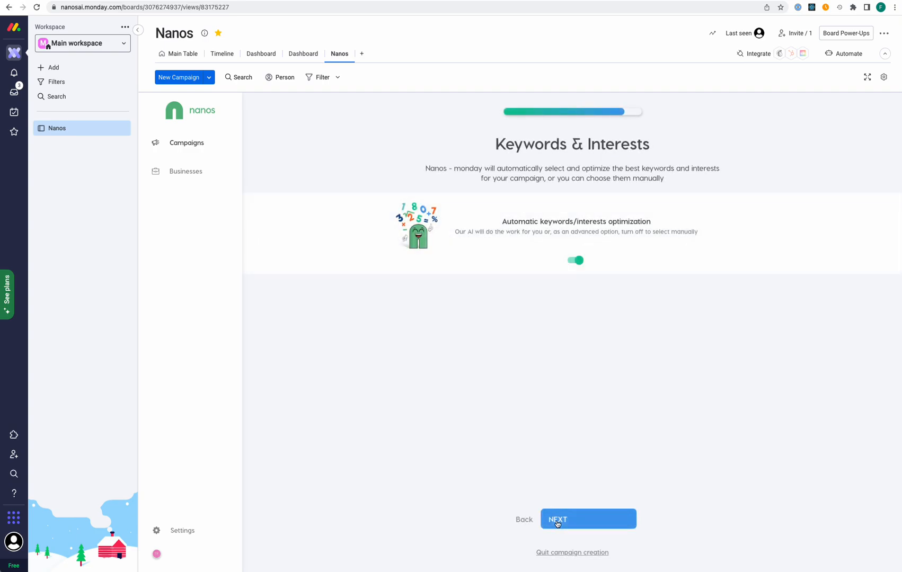
Leave automatic keywords/interests optimization switched on and continue to the finish-line summary
left_click(577, 260)
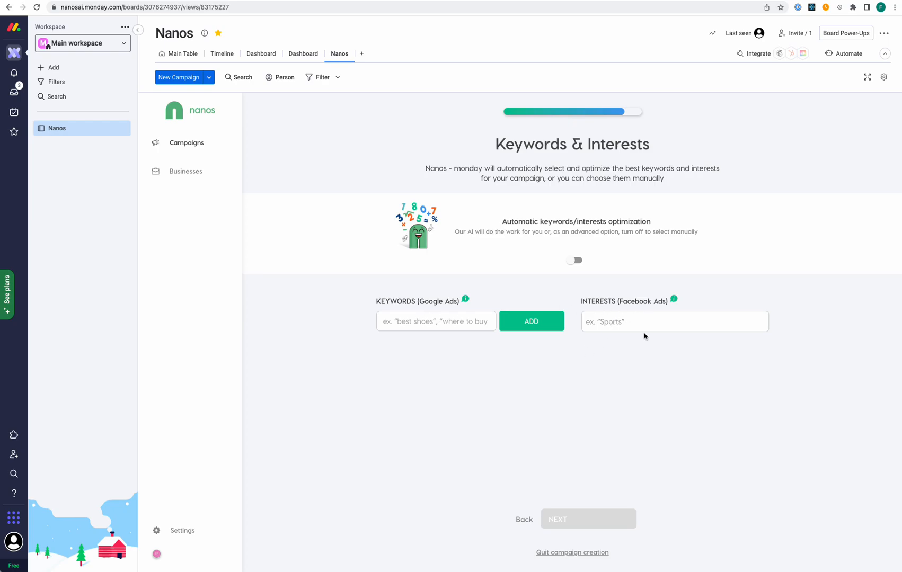
left_click(575, 261)
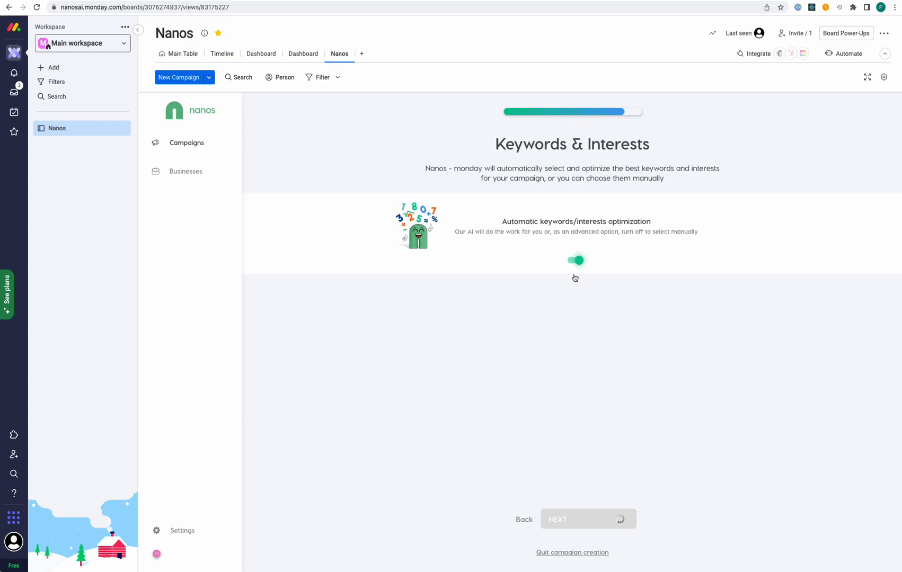
left_click(571, 518)
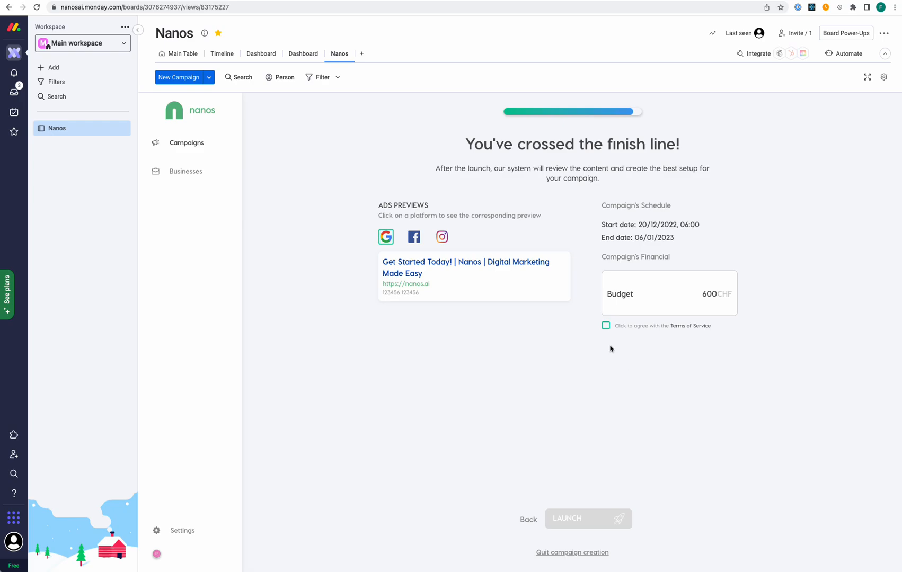
Agree to the Terms of Service and launch the Baby Crib campaign
left_click(606, 326)
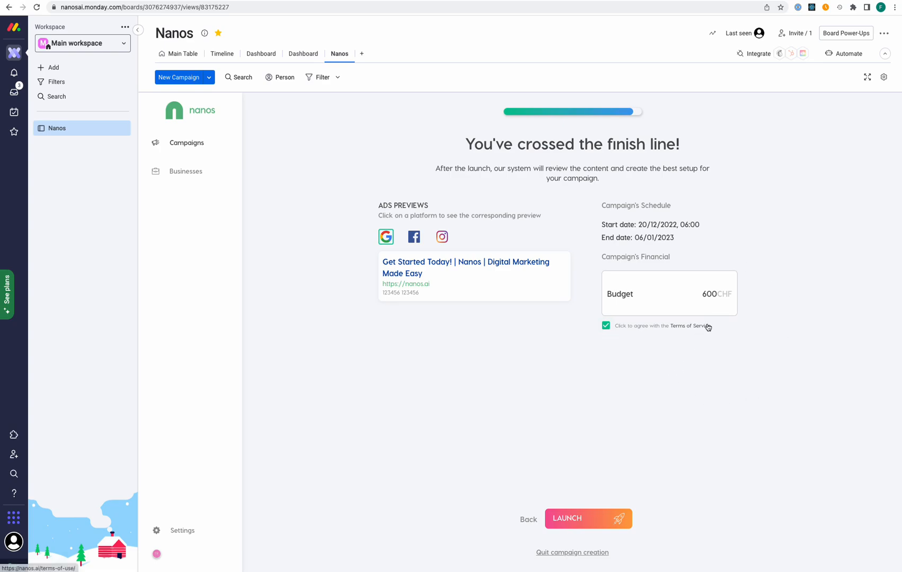
left_click(598, 521)
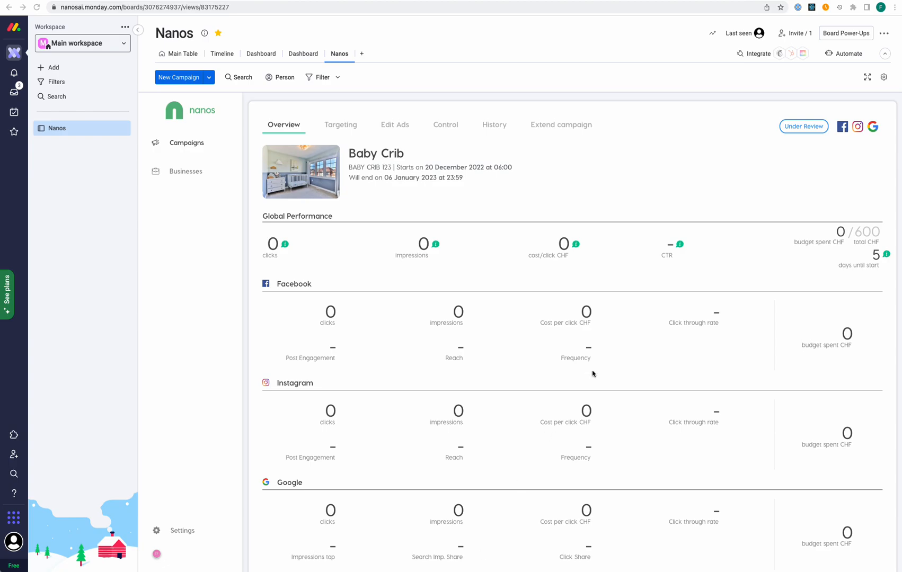
scroll(592, 371, "down", 2)
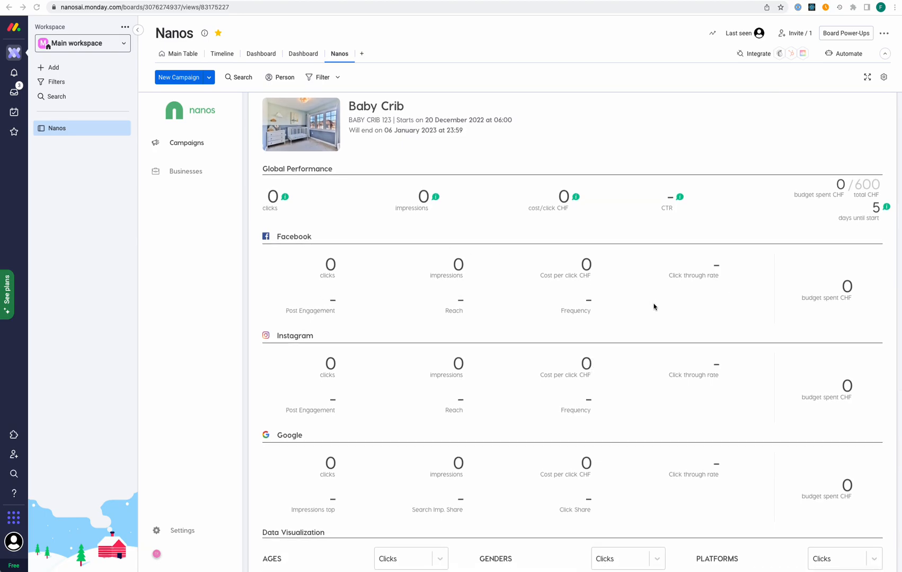
scroll(653, 307, "down", 5)
scroll(654, 306, "down", 1)
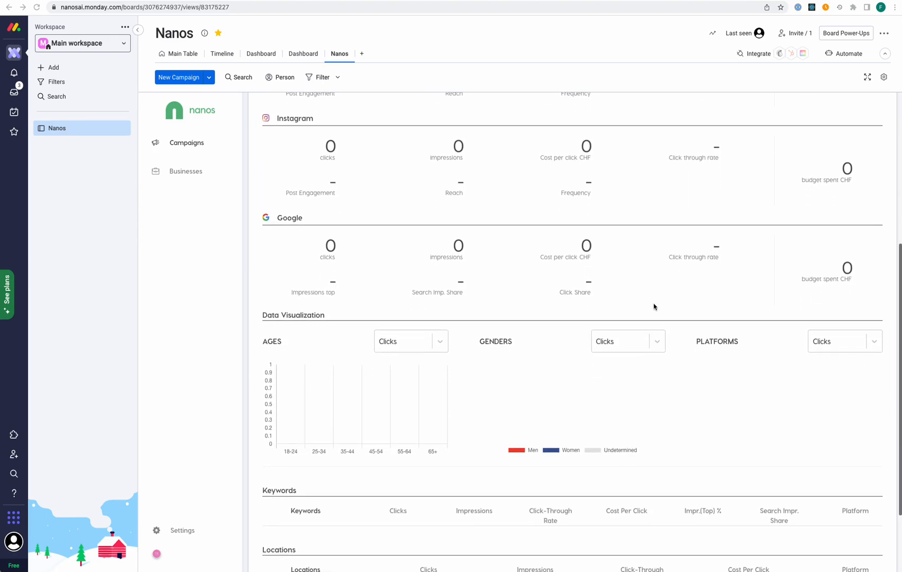
scroll(653, 306, "down", 3)
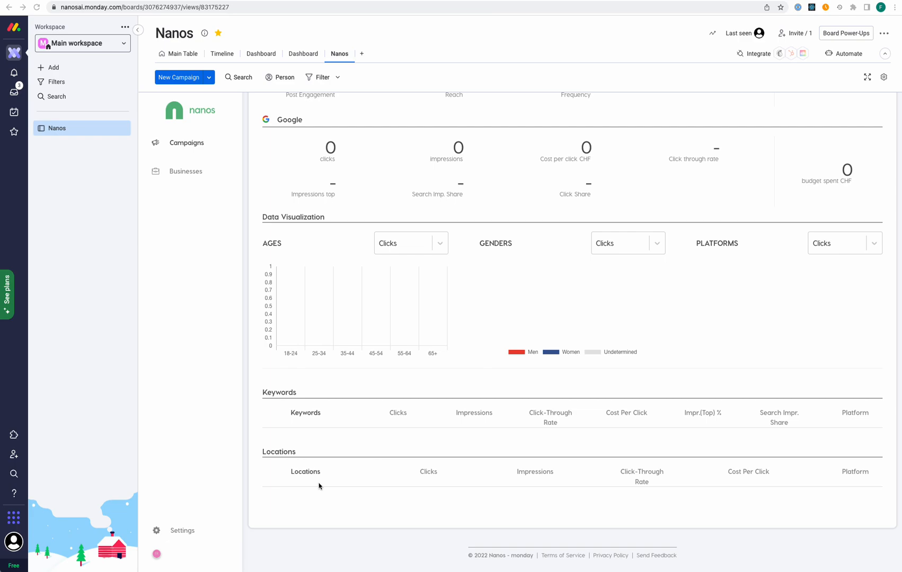
scroll(319, 486, "up", 10)
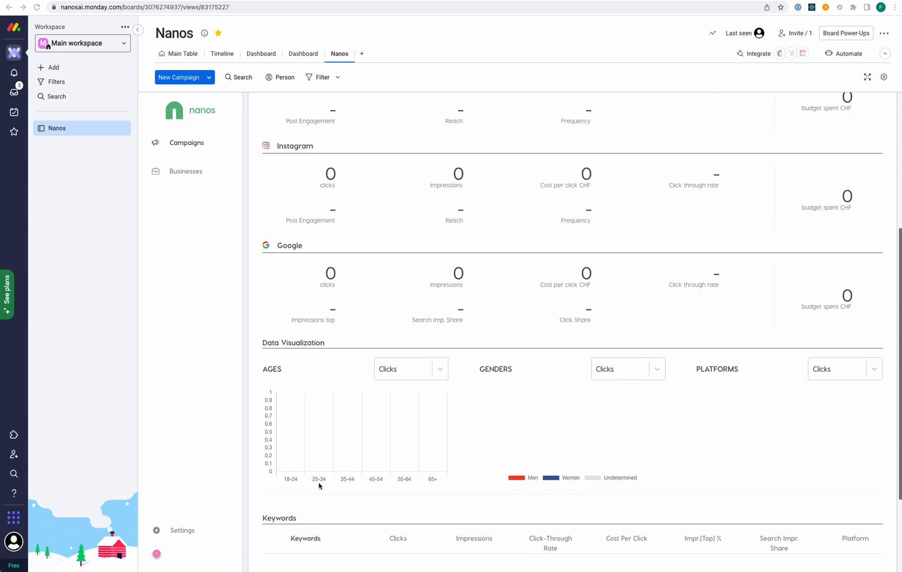
scroll(319, 486, "up", 1)
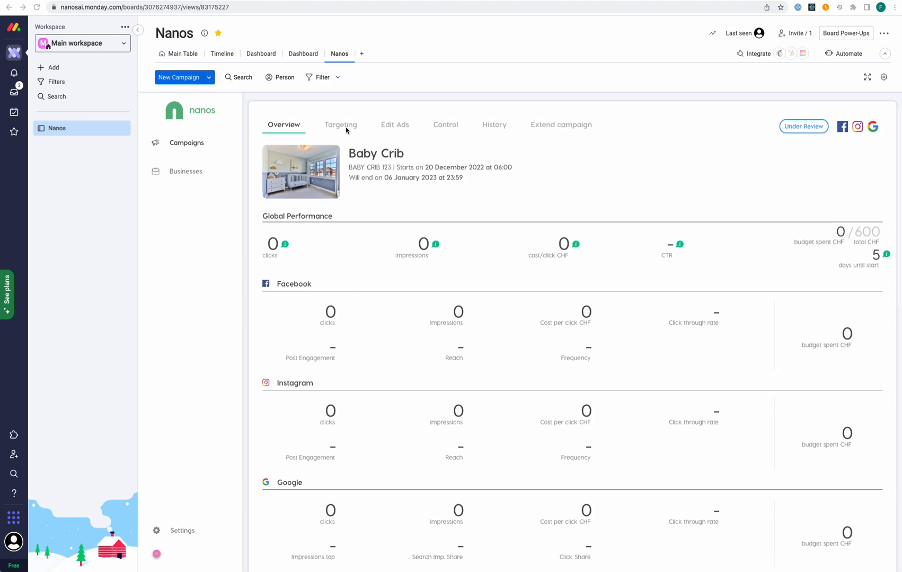
Browse the Baby Crib ad texts under Edit Ads, then the Control options and History tab
left_click(394, 125)
scroll(354, 235, "down", 5)
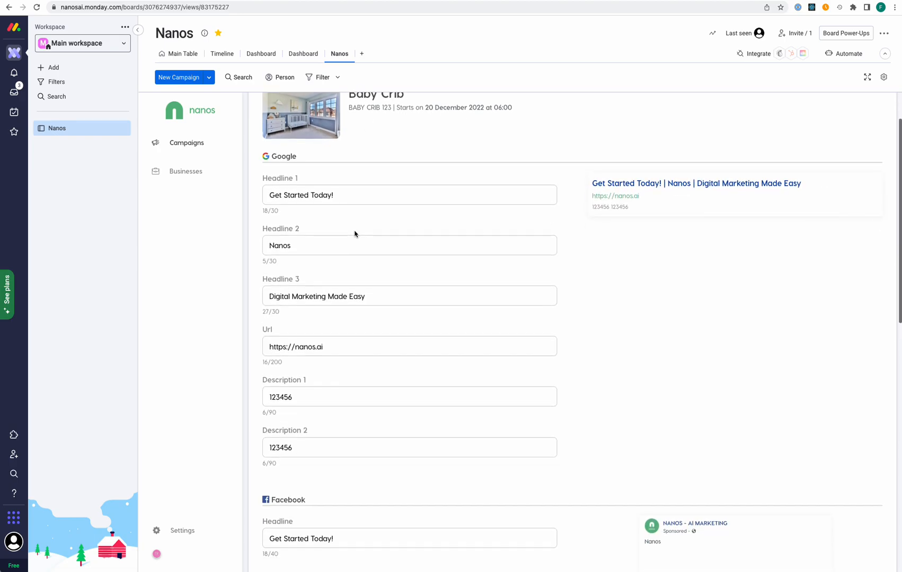
scroll(355, 235, "up", 1)
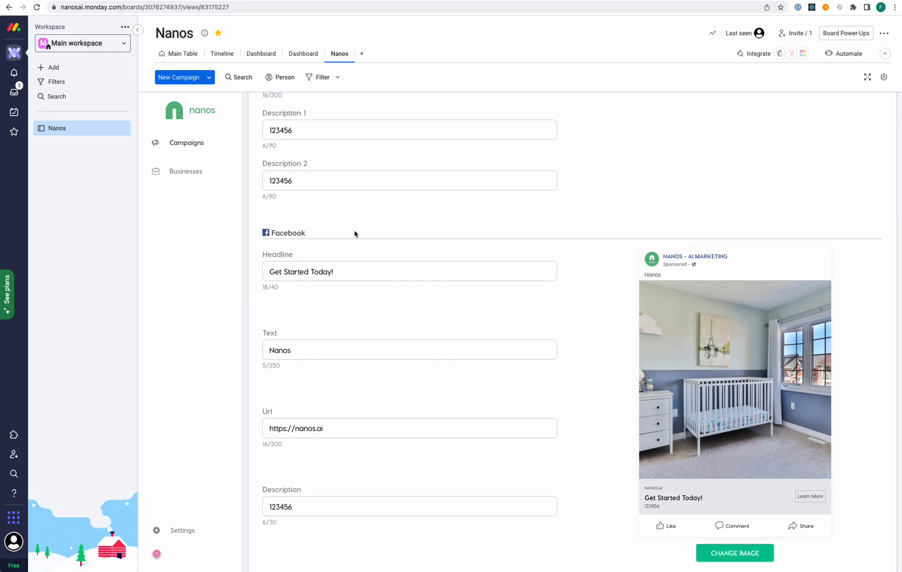
scroll(355, 234, "up", 6)
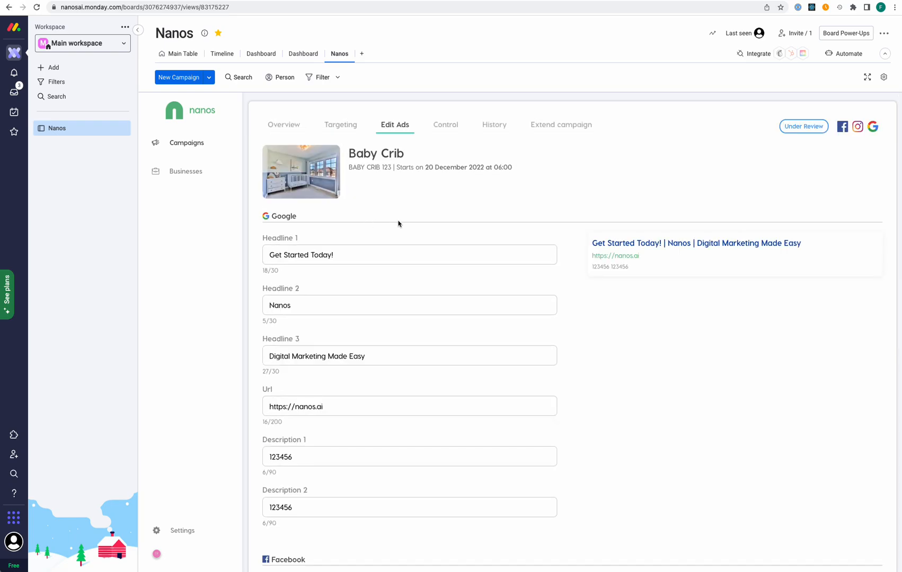
left_click(447, 128)
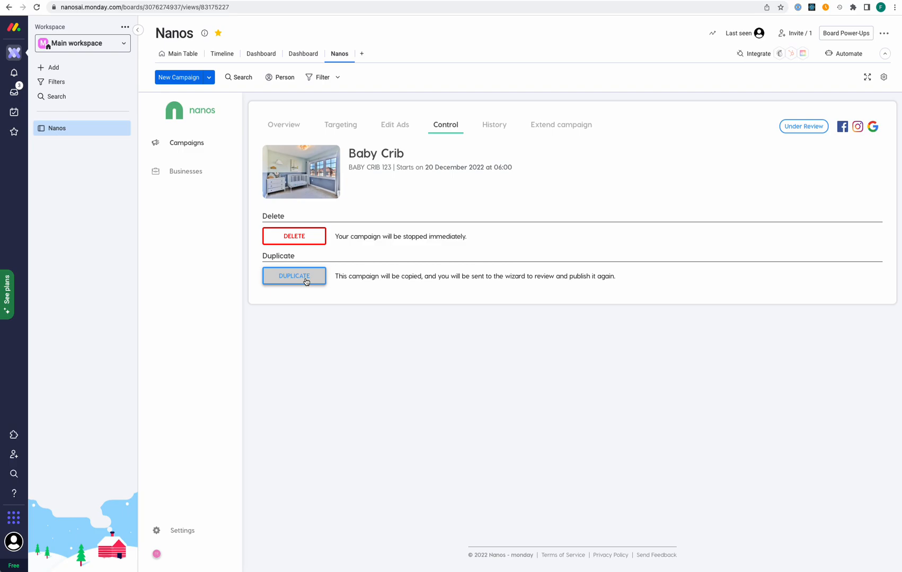
left_click(492, 127)
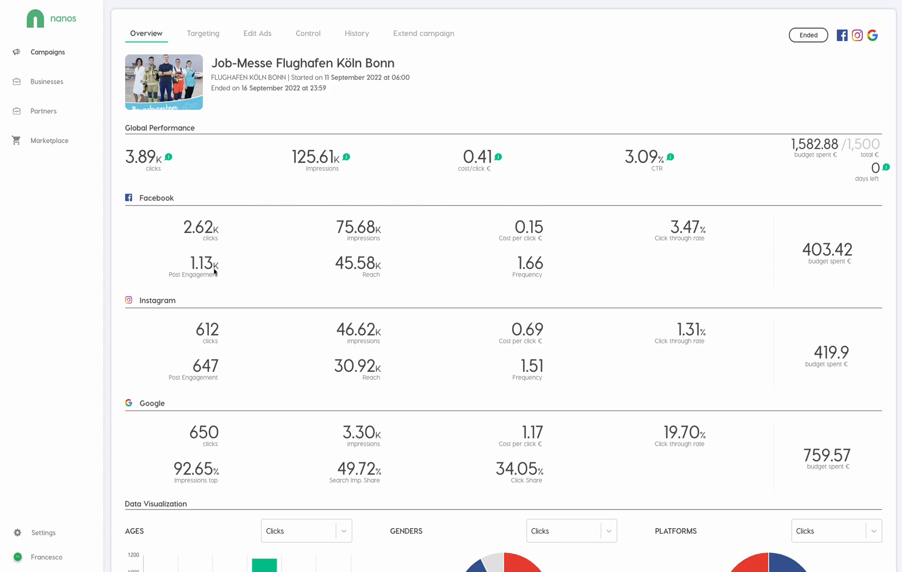
Switch the Job-Messe Ages chart metric to Impressions, then to Cost Per Click
scroll(380, 266, "down", 3)
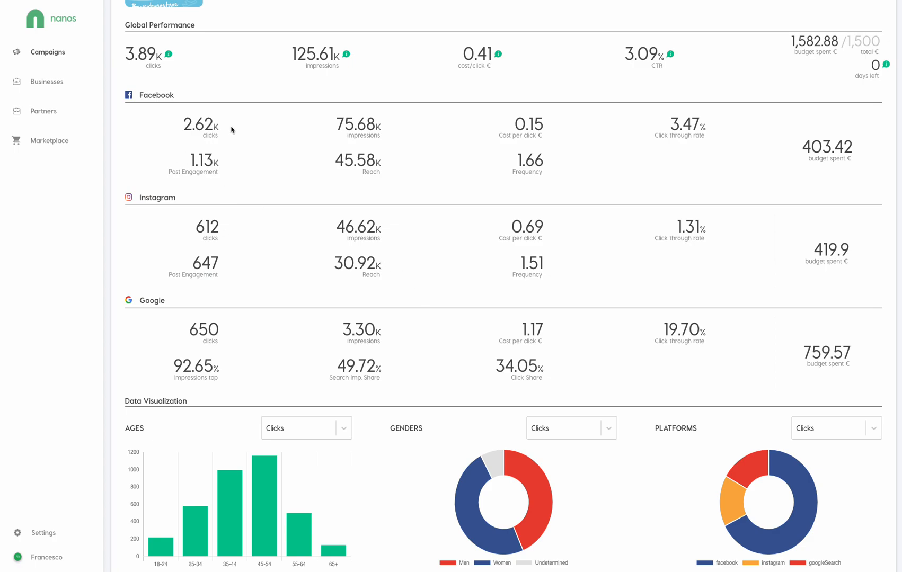
scroll(588, 242, "down", 5)
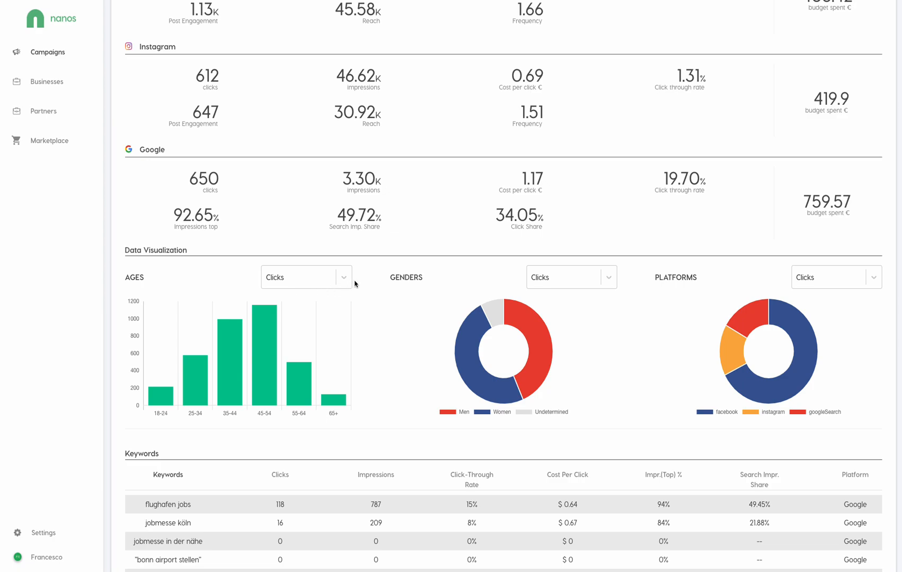
left_click(347, 281)
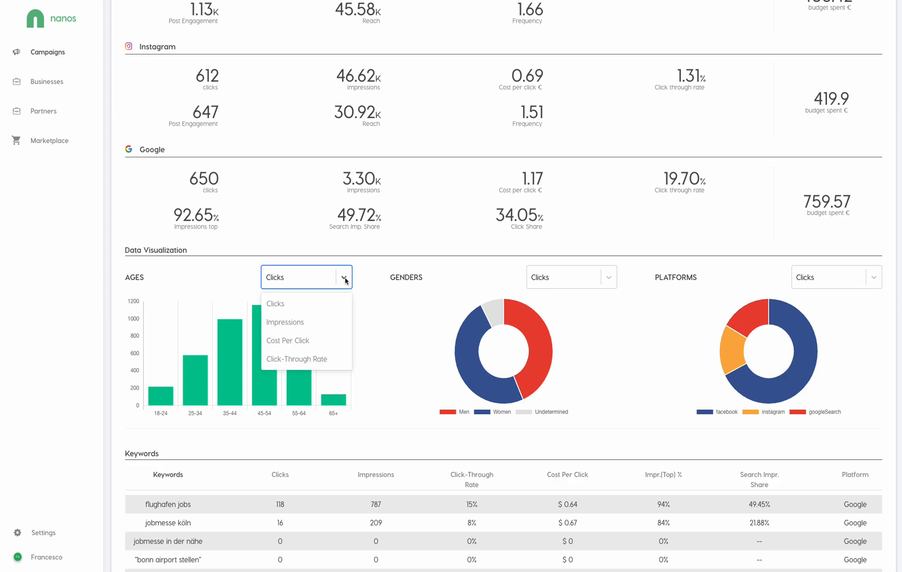
left_click(325, 320)
left_click(344, 279)
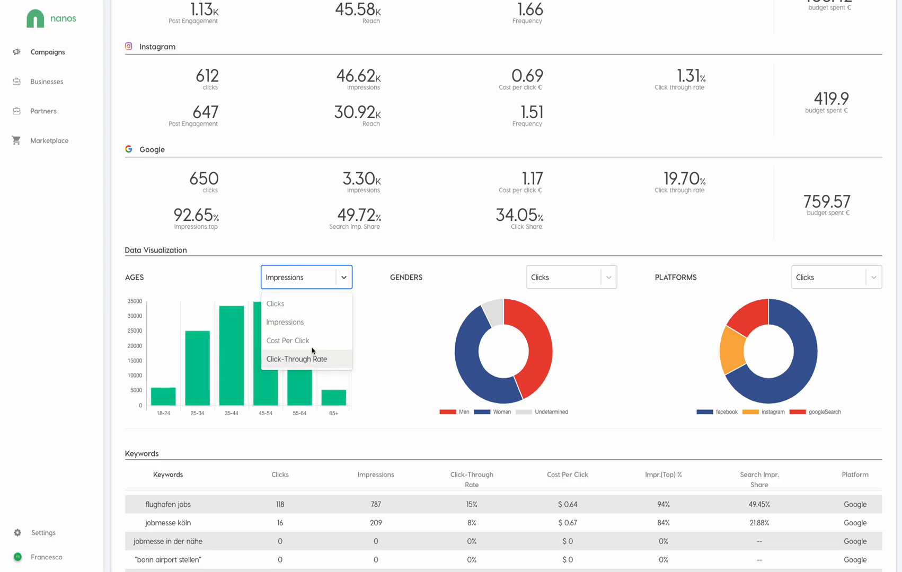
left_click(313, 341)
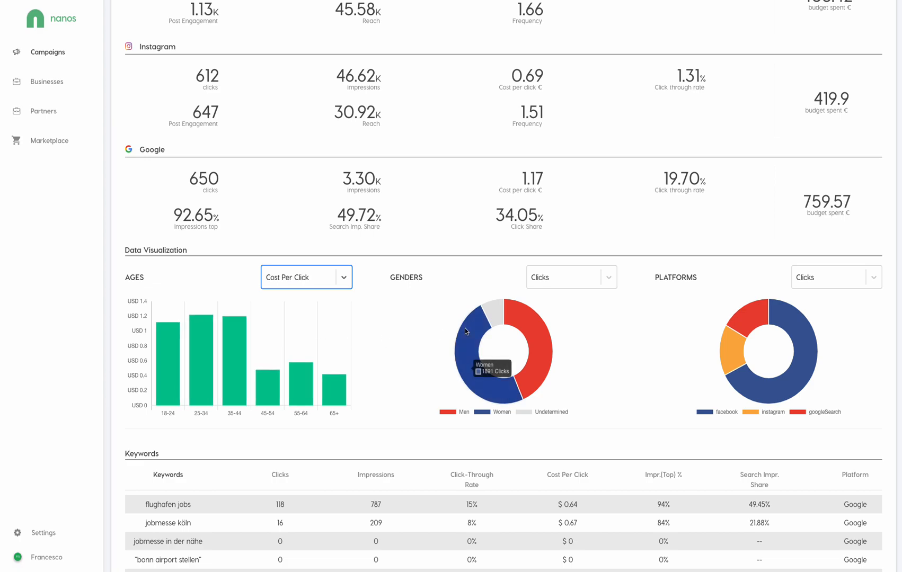
Scroll through the campaign's Keywords and Locations sections and back up
scroll(465, 329, "down", 3)
scroll(465, 331, "down", 4)
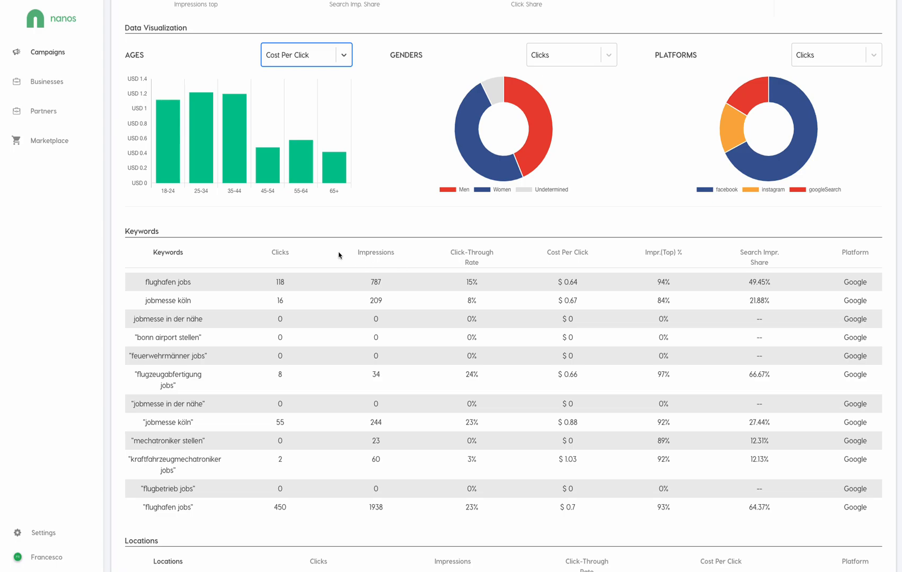
scroll(491, 424, "down", 10)
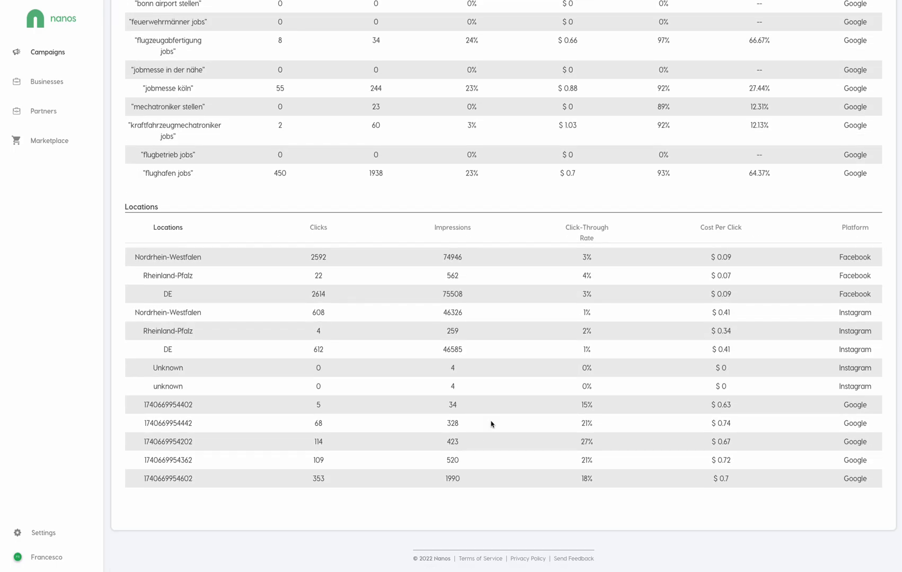
scroll(491, 424, "up", 20)
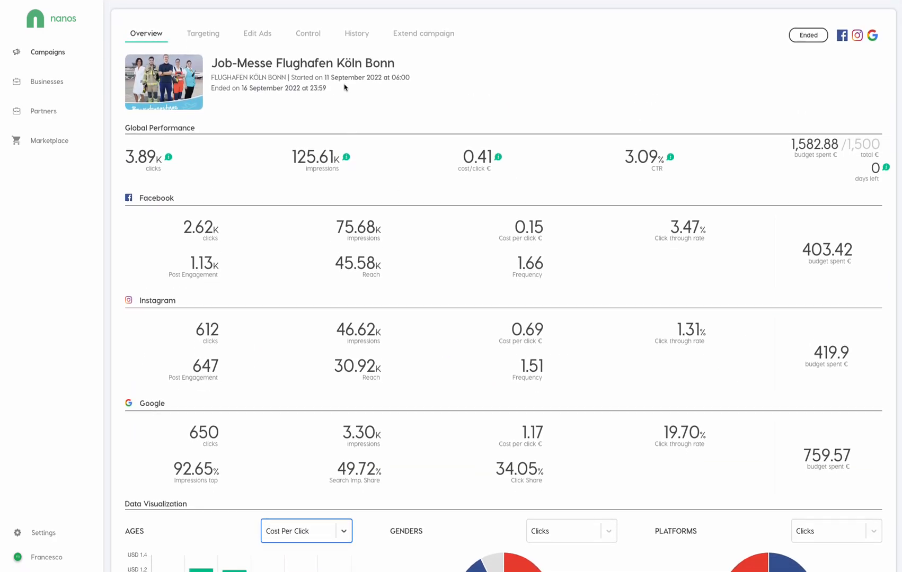
Open the Job-Messe History tab and scroll through its daily budget, interest and keyword changes
left_click(358, 31)
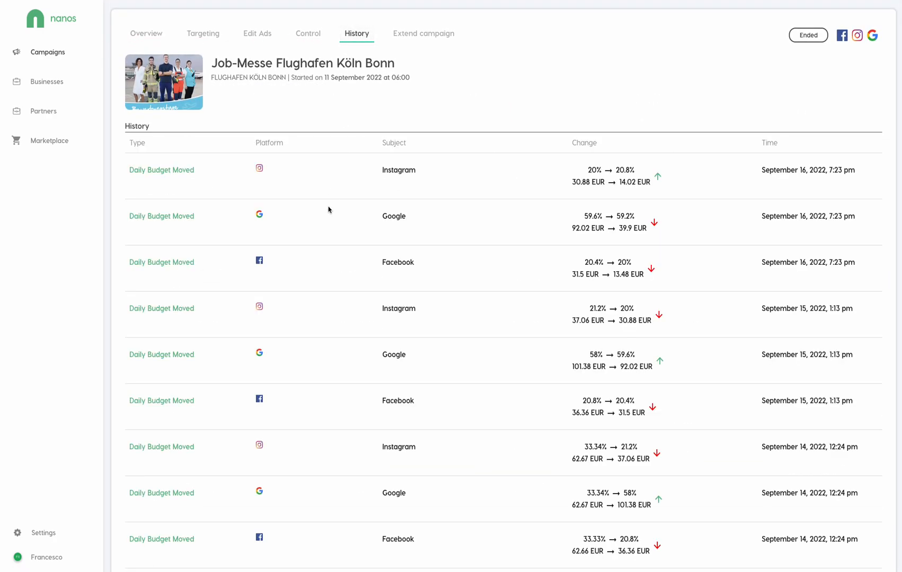
scroll(607, 266, "down", 3)
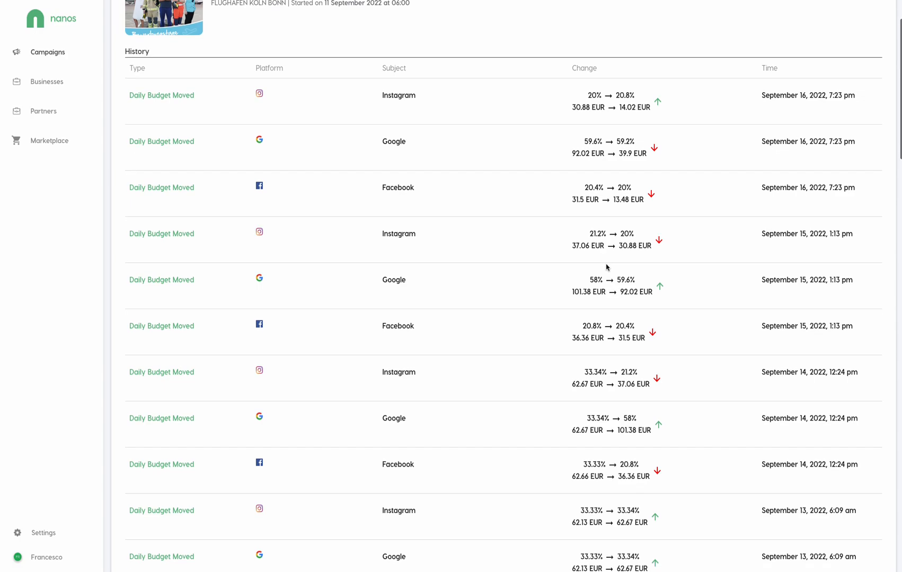
scroll(607, 266, "down", 8)
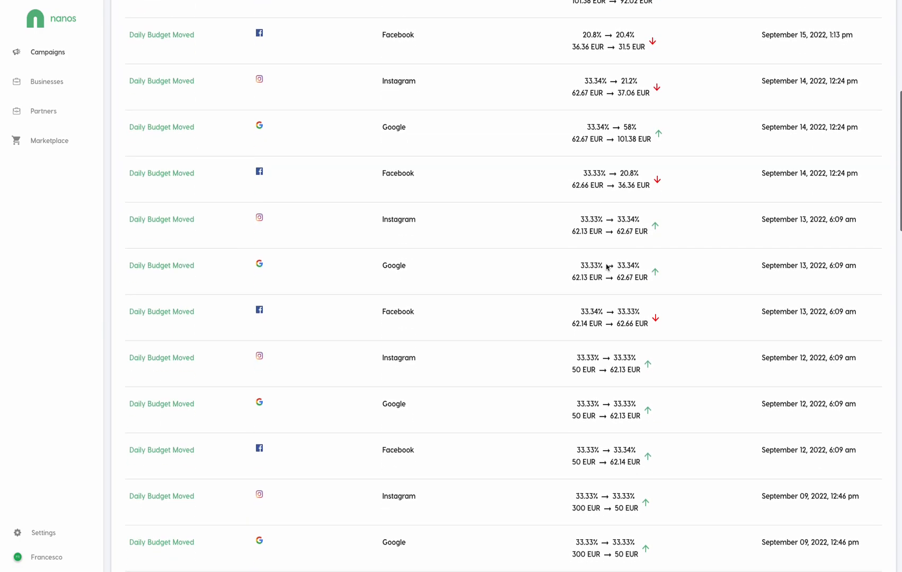
scroll(607, 267, "down", 10)
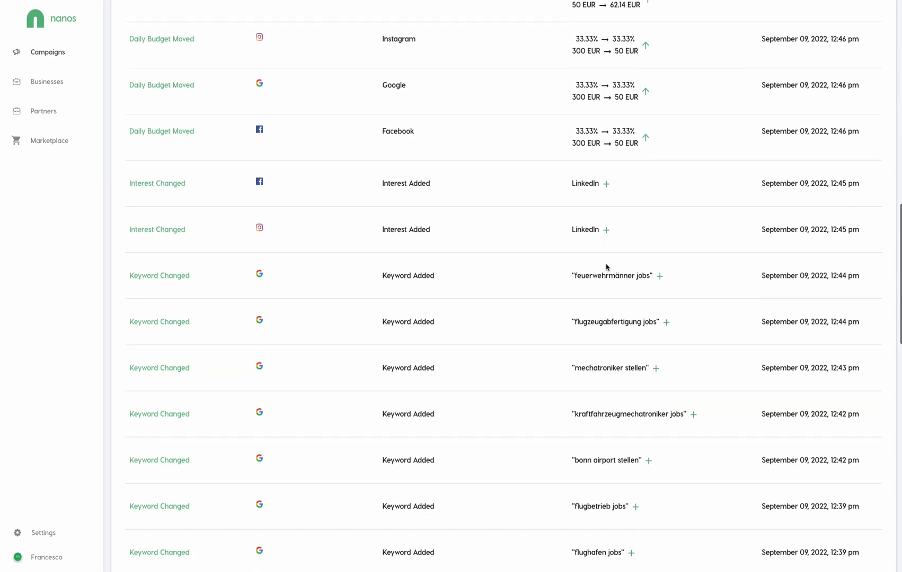
scroll(623, 167, "down", 1)
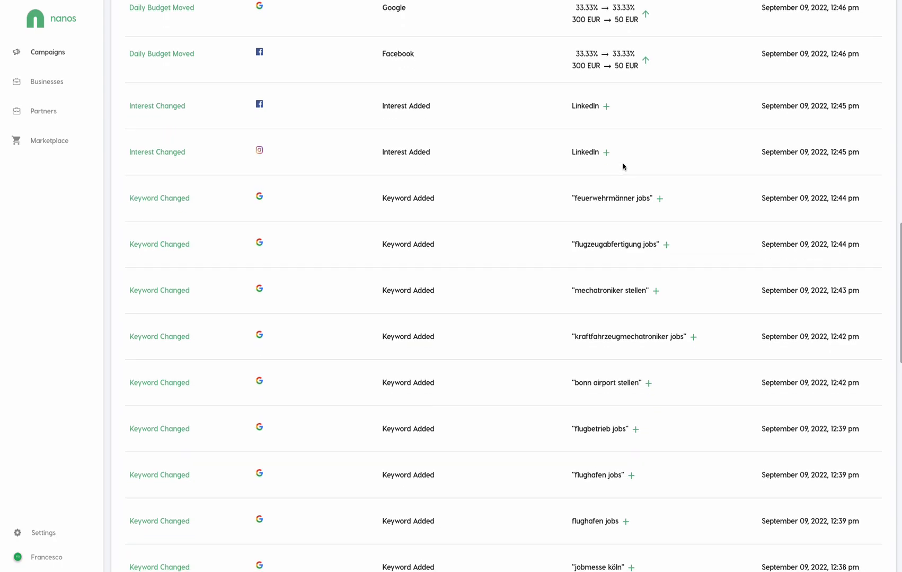